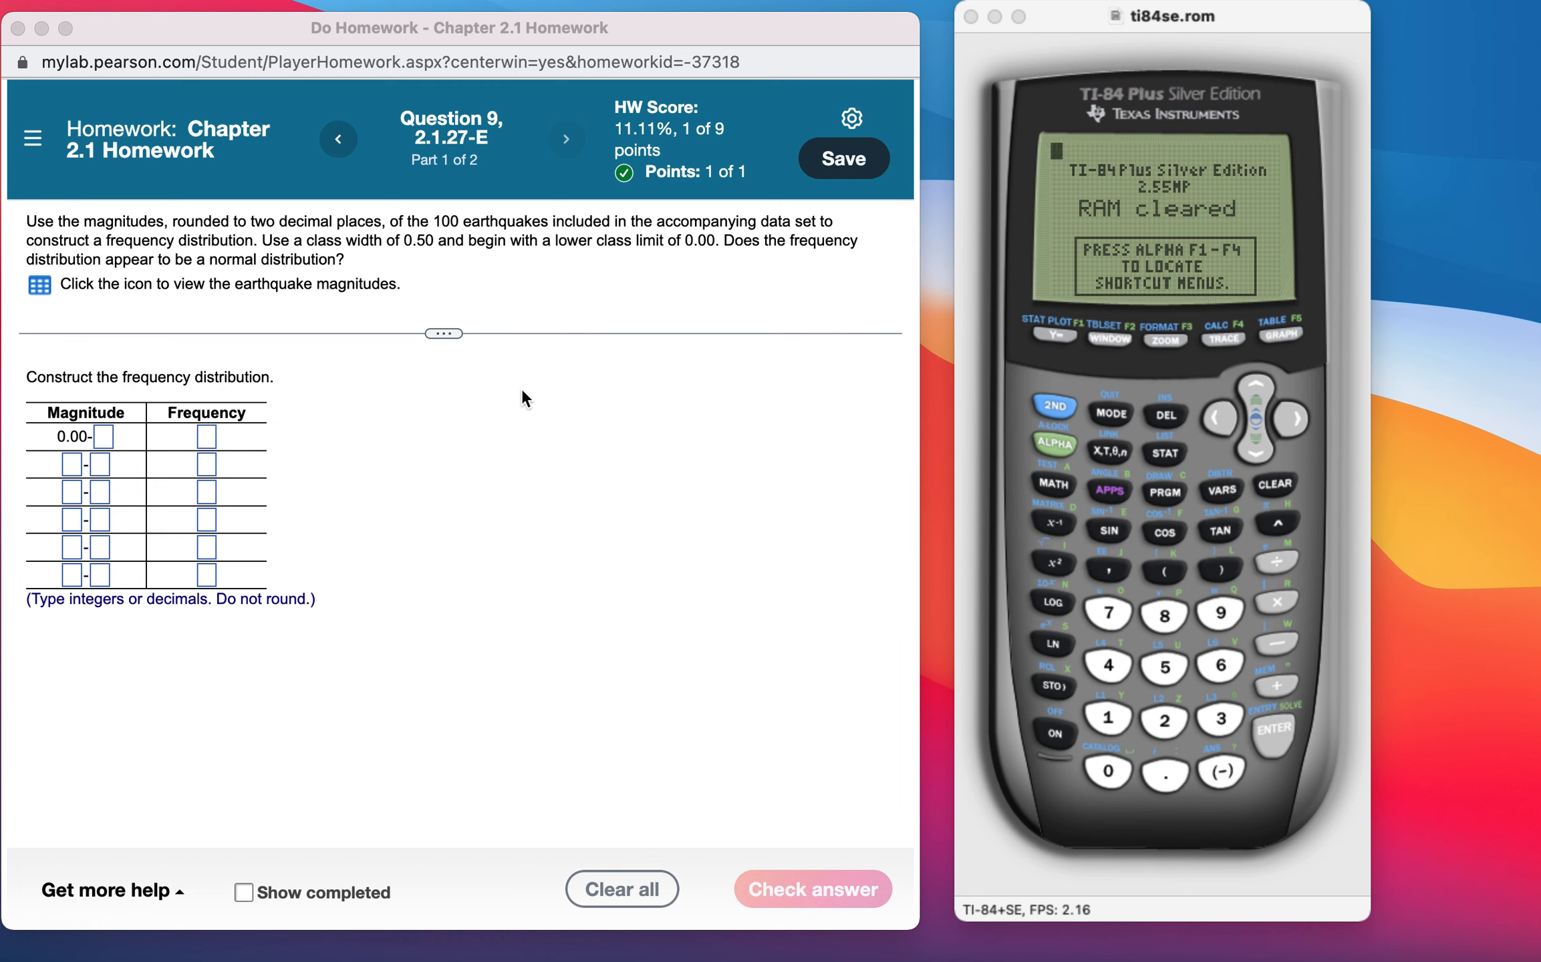
Enter the lower class limits .50, 1.00, 1.50, 2.00 and 2.50 in the Magnitude column, starting from the second row
left_click(76, 462)
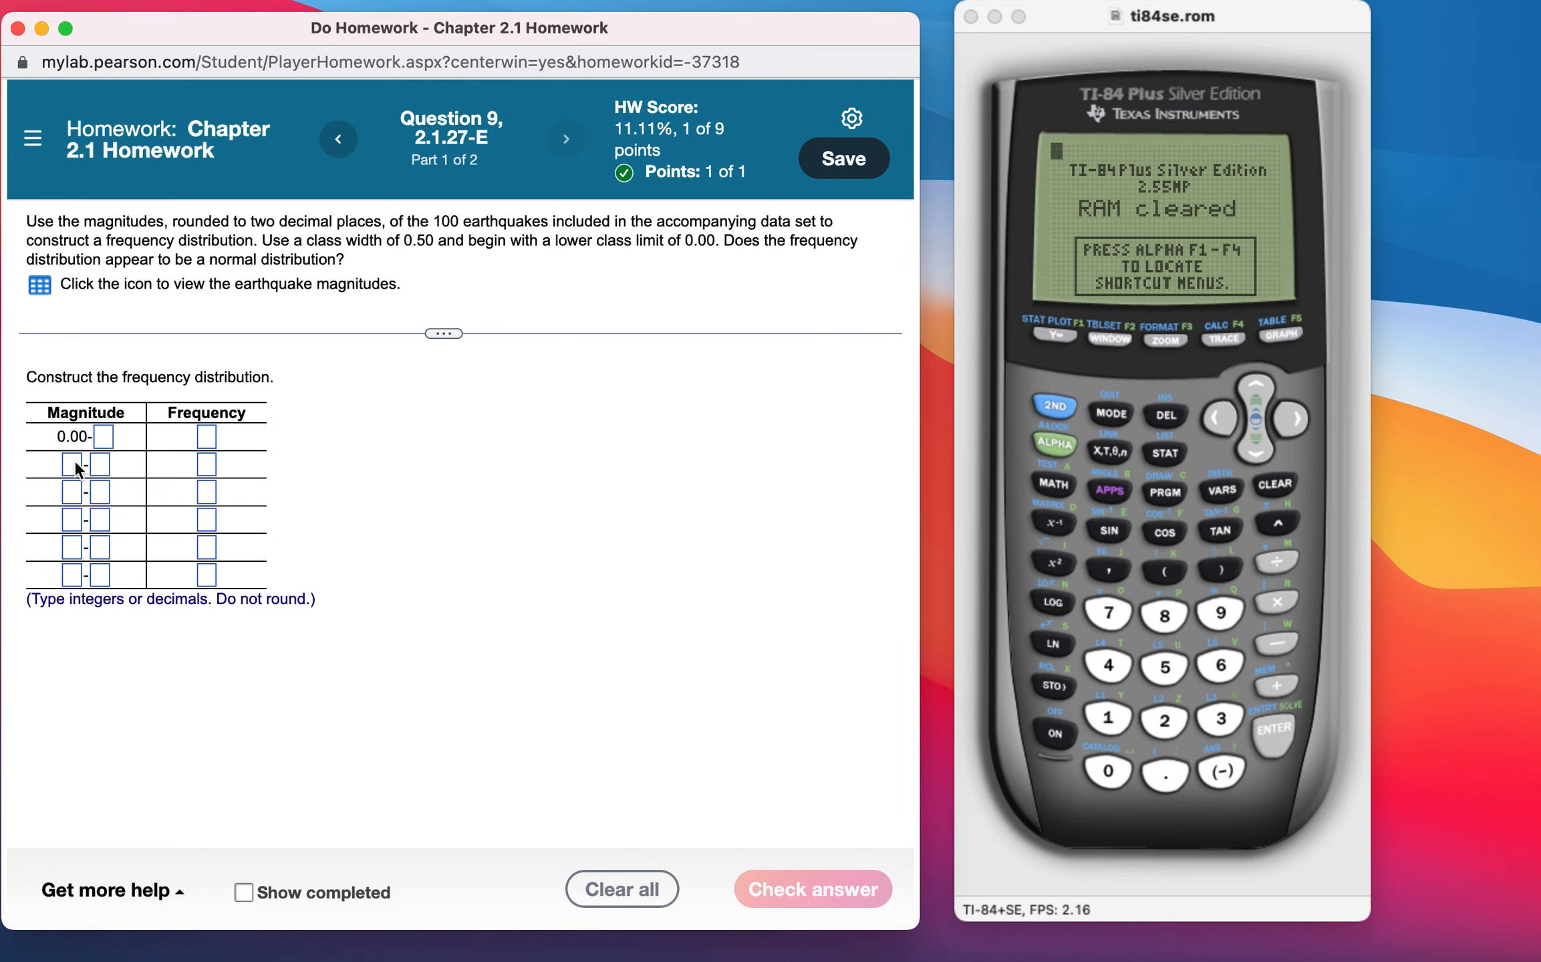
left_click(76, 462)
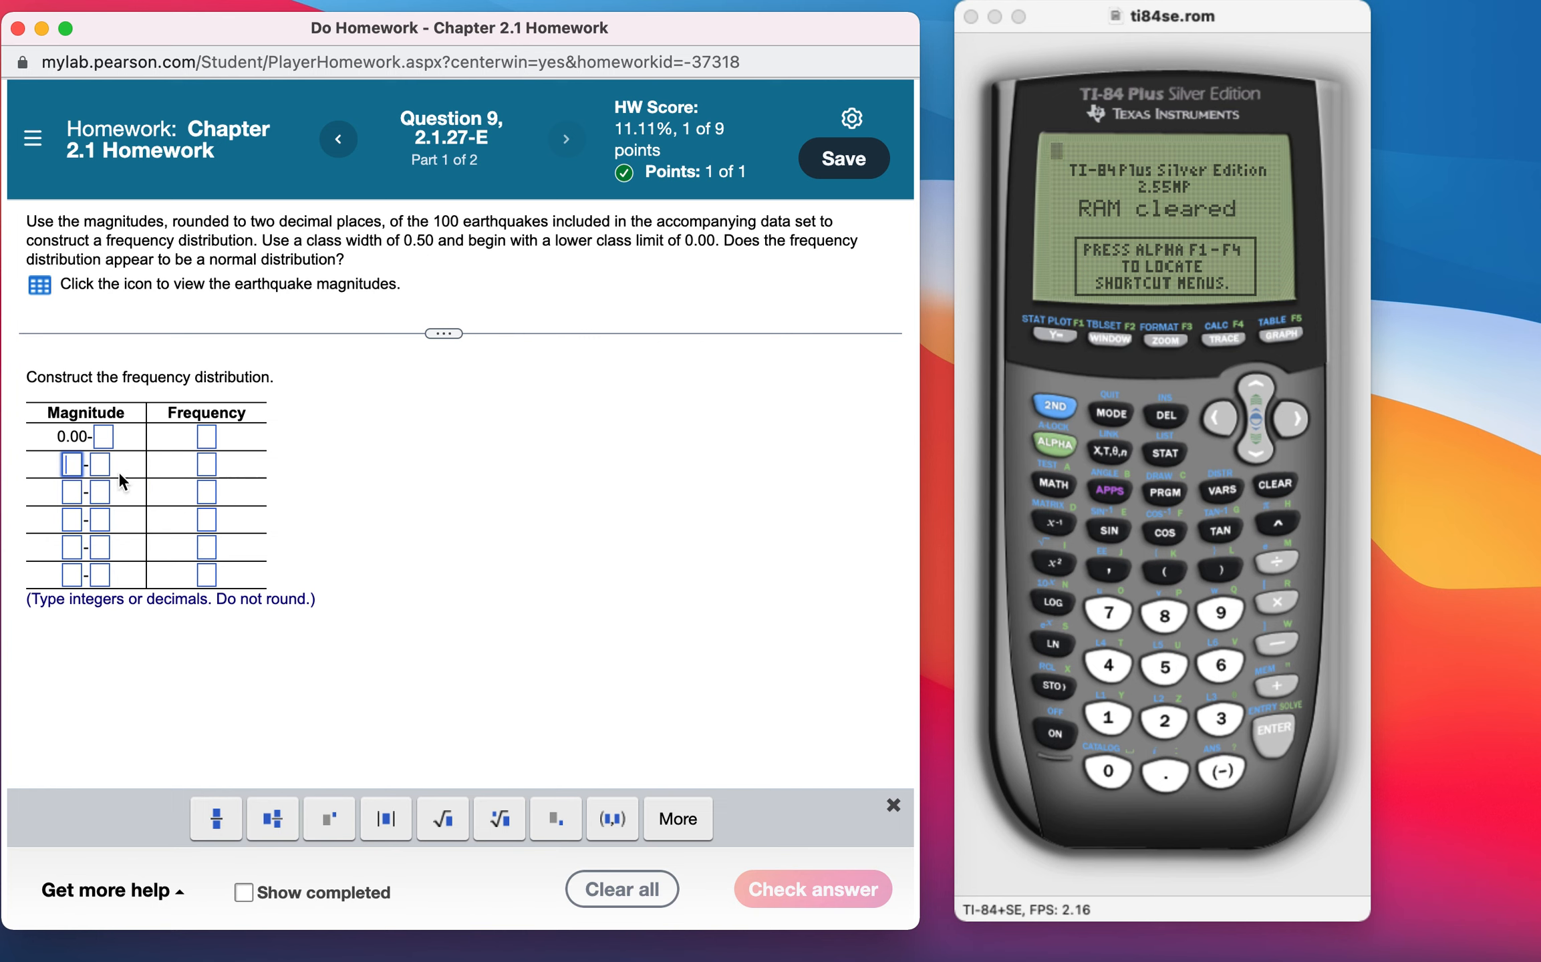
type(".50")
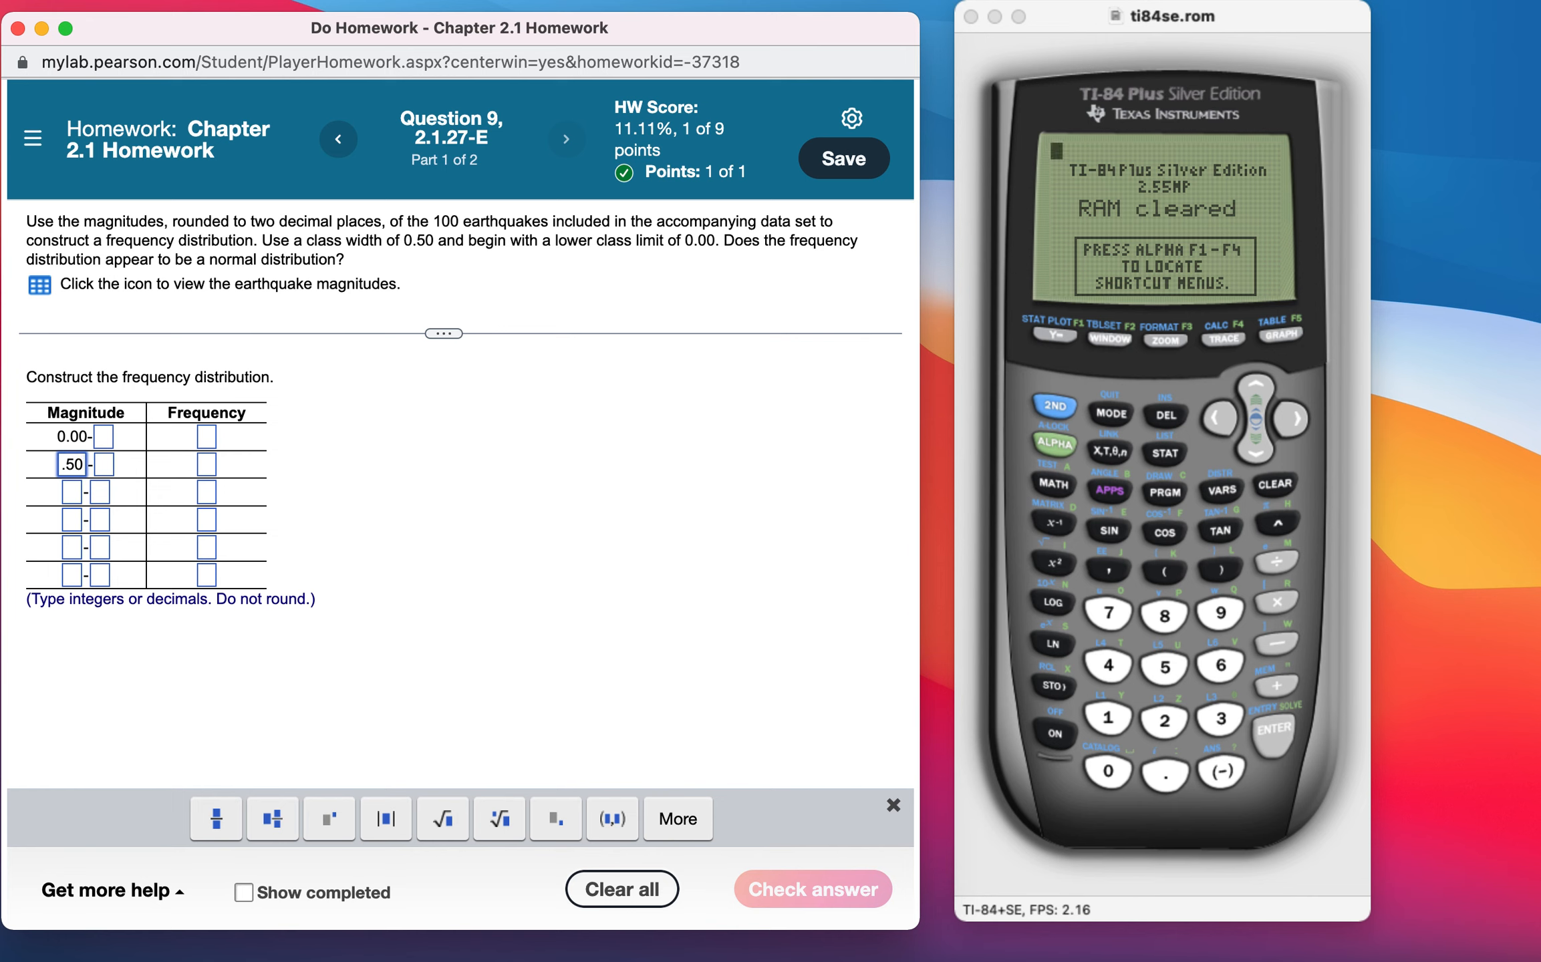
left_click(72, 494)
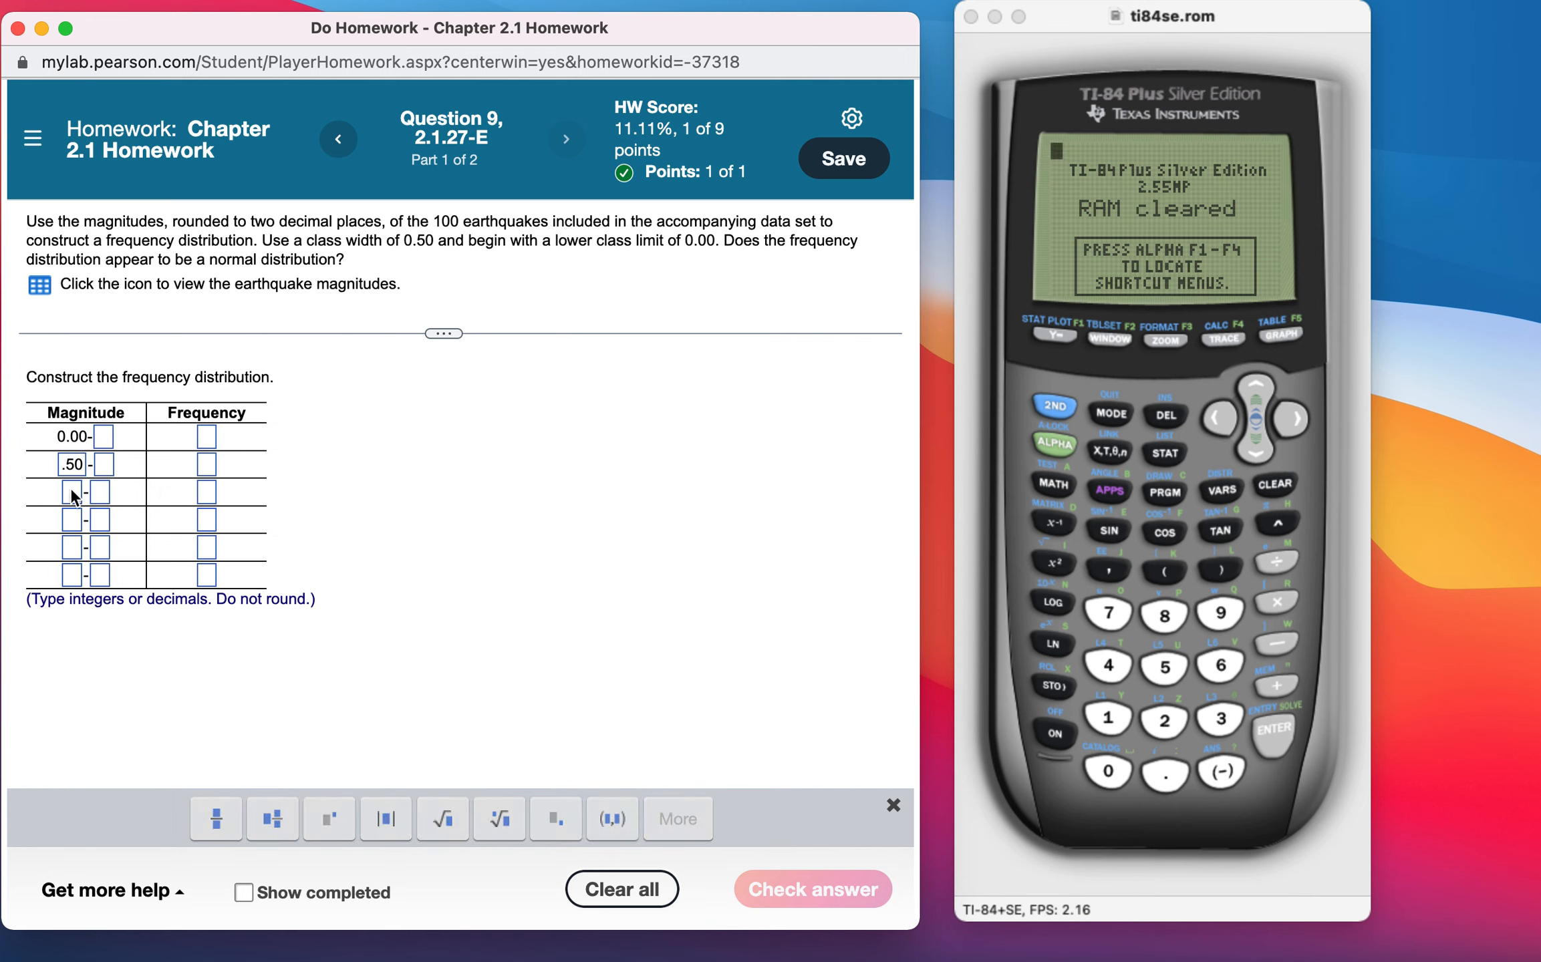
type("1.00")
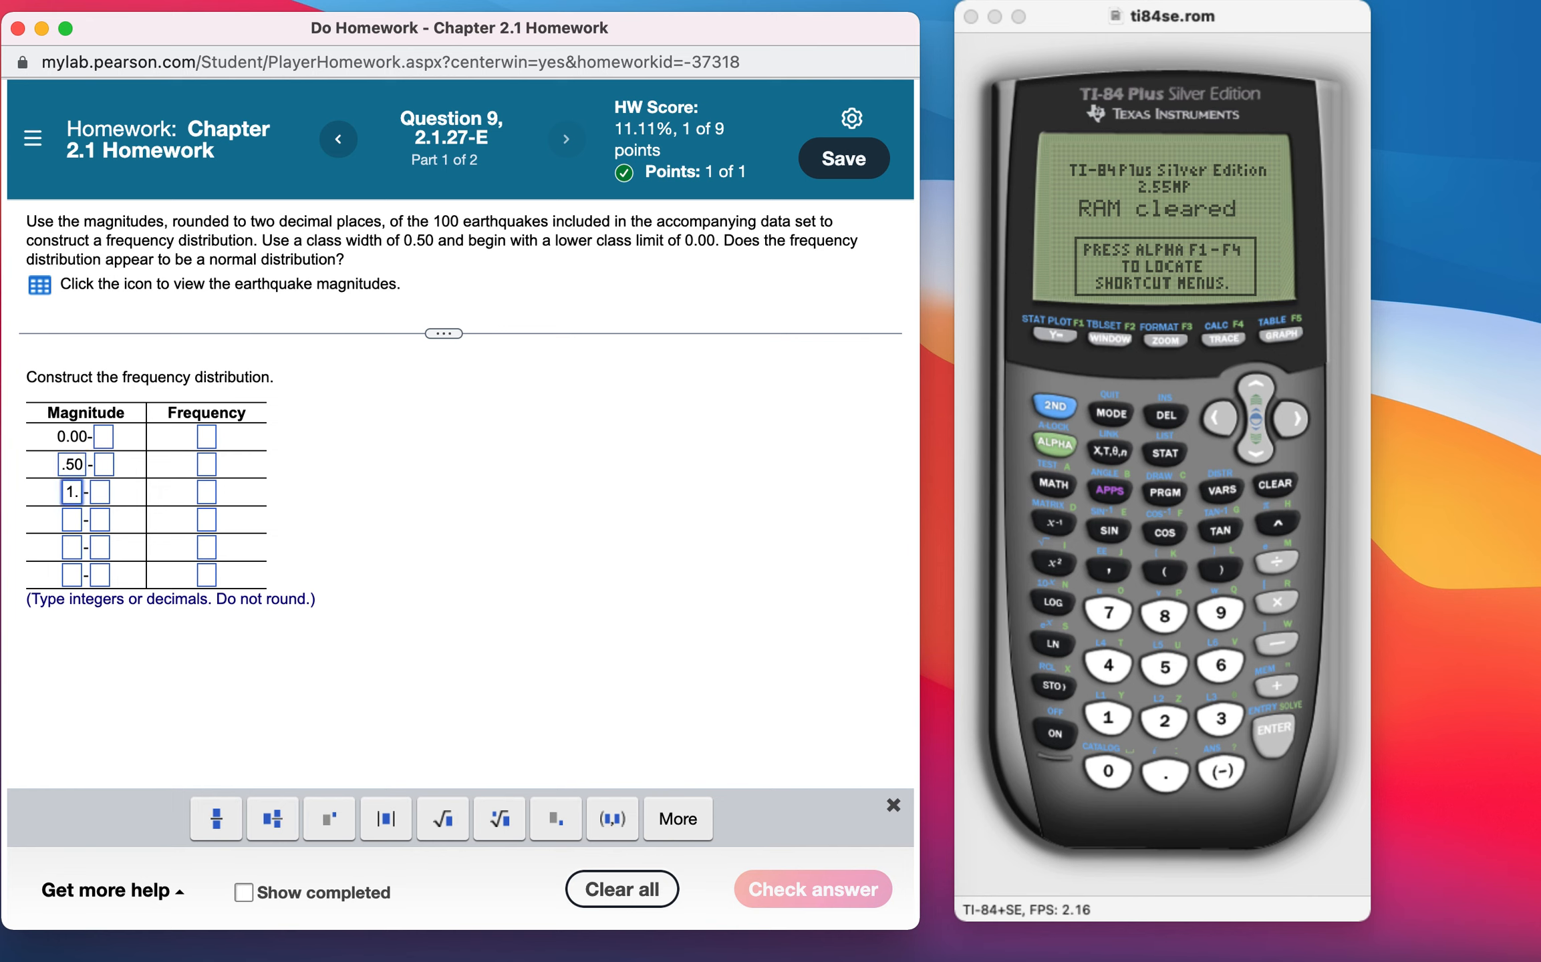
left_click(70, 519)
type("1.50")
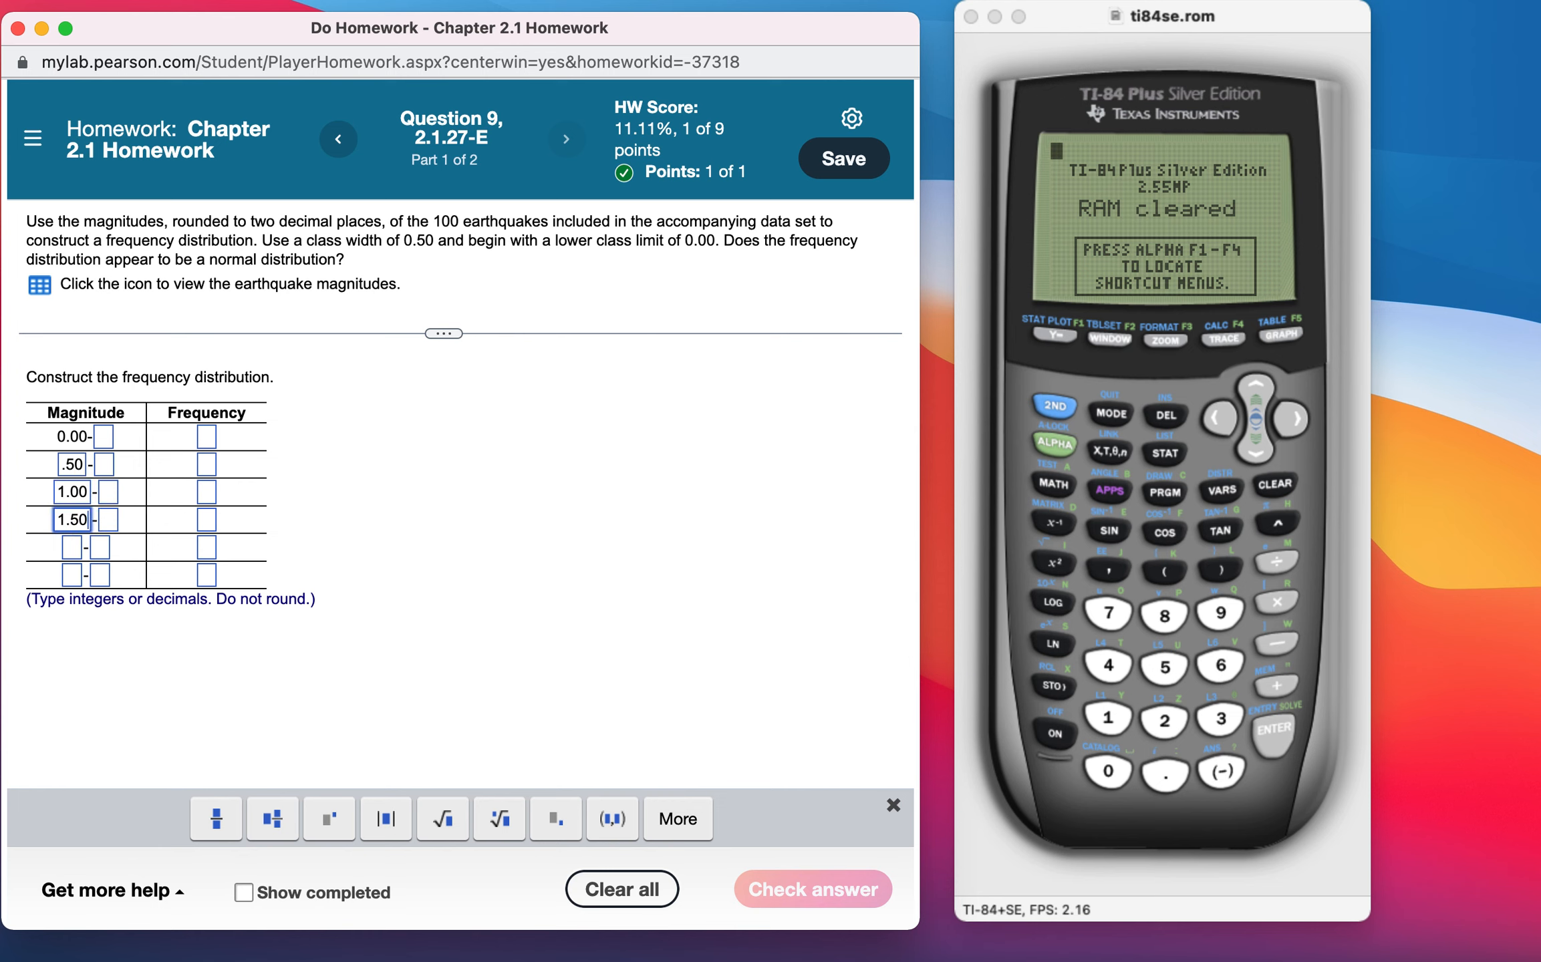
left_click(71, 549)
type("2.00")
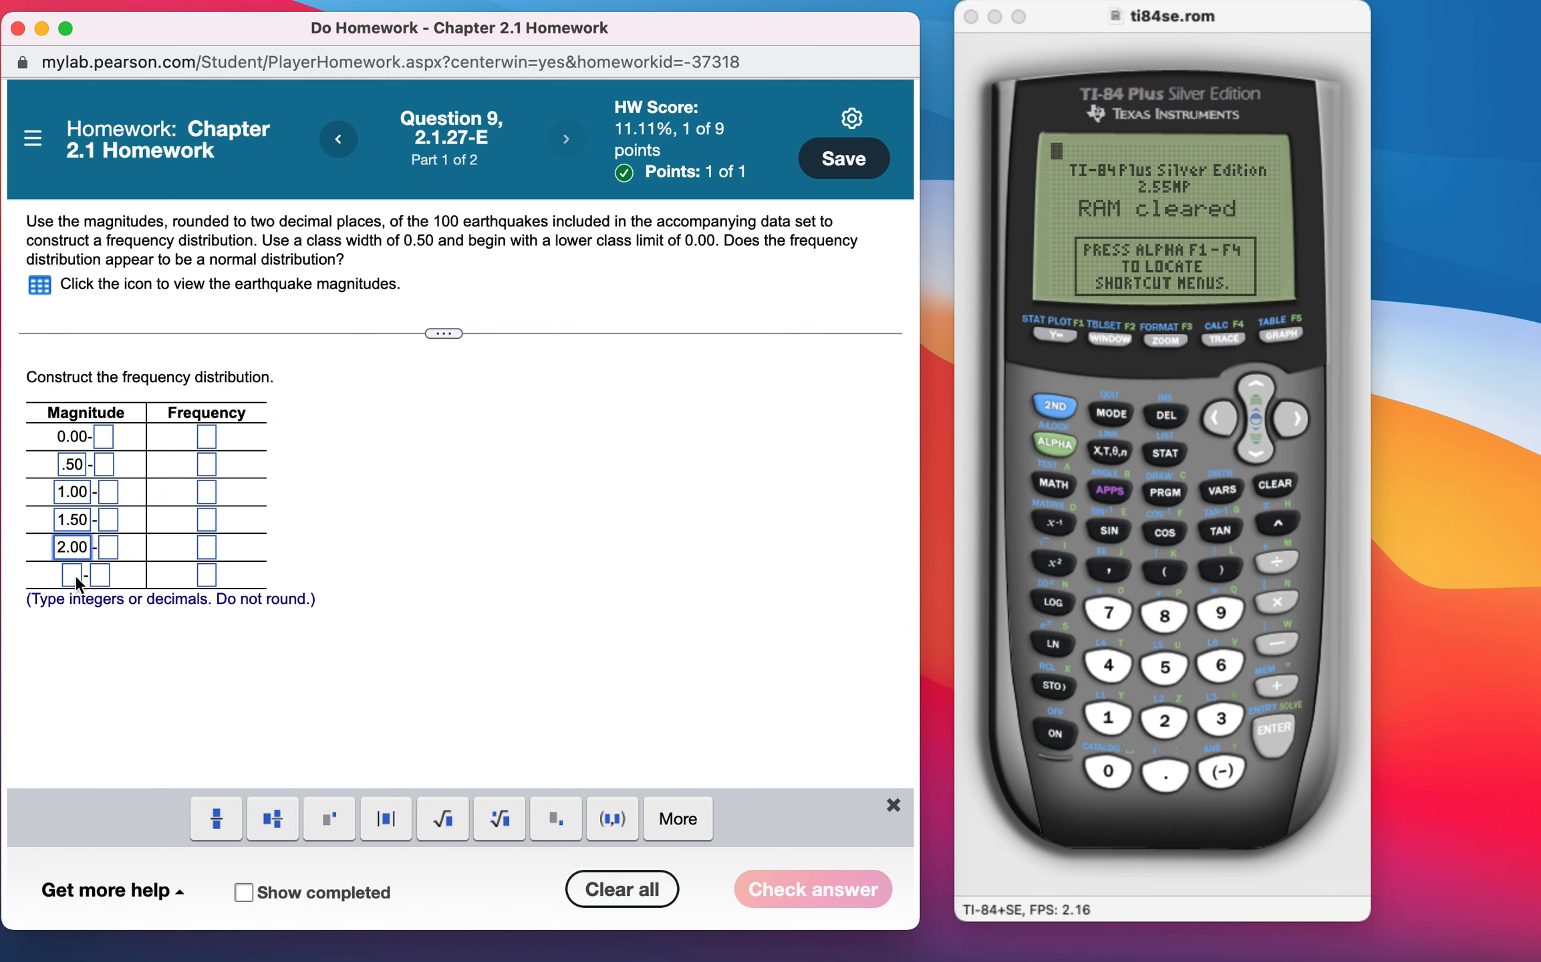
left_click(72, 575)
type("2.50")
left_click(69, 618)
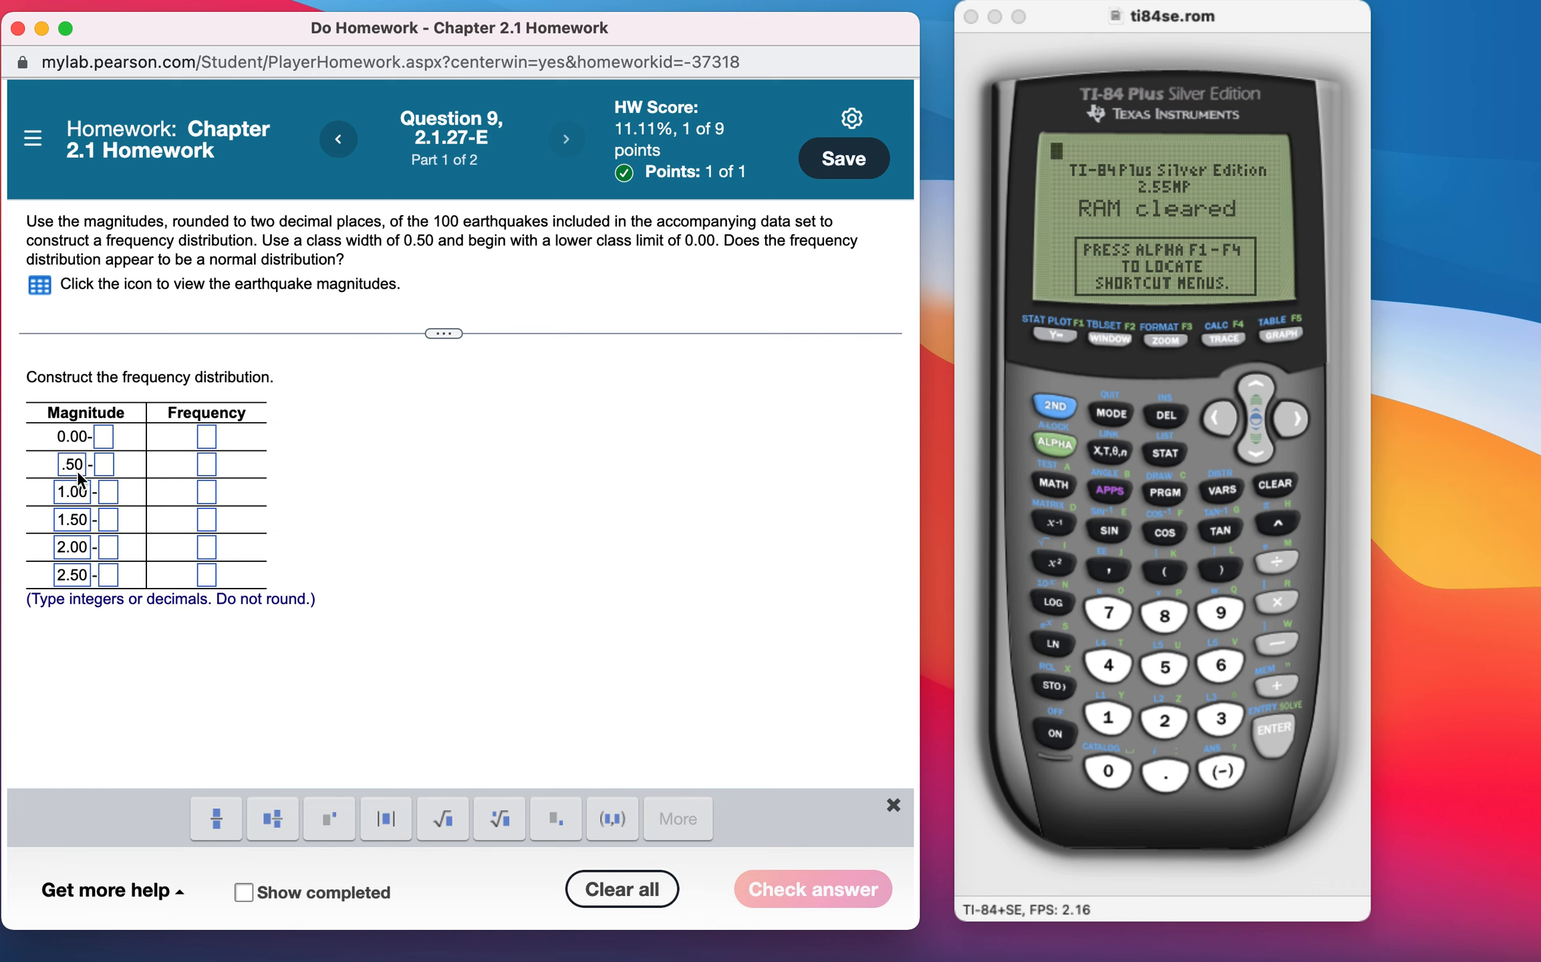
Calculate .50-.01 on the TI-84 calculator and enter .49 as the first class's upper limit
left_click(1062, 739)
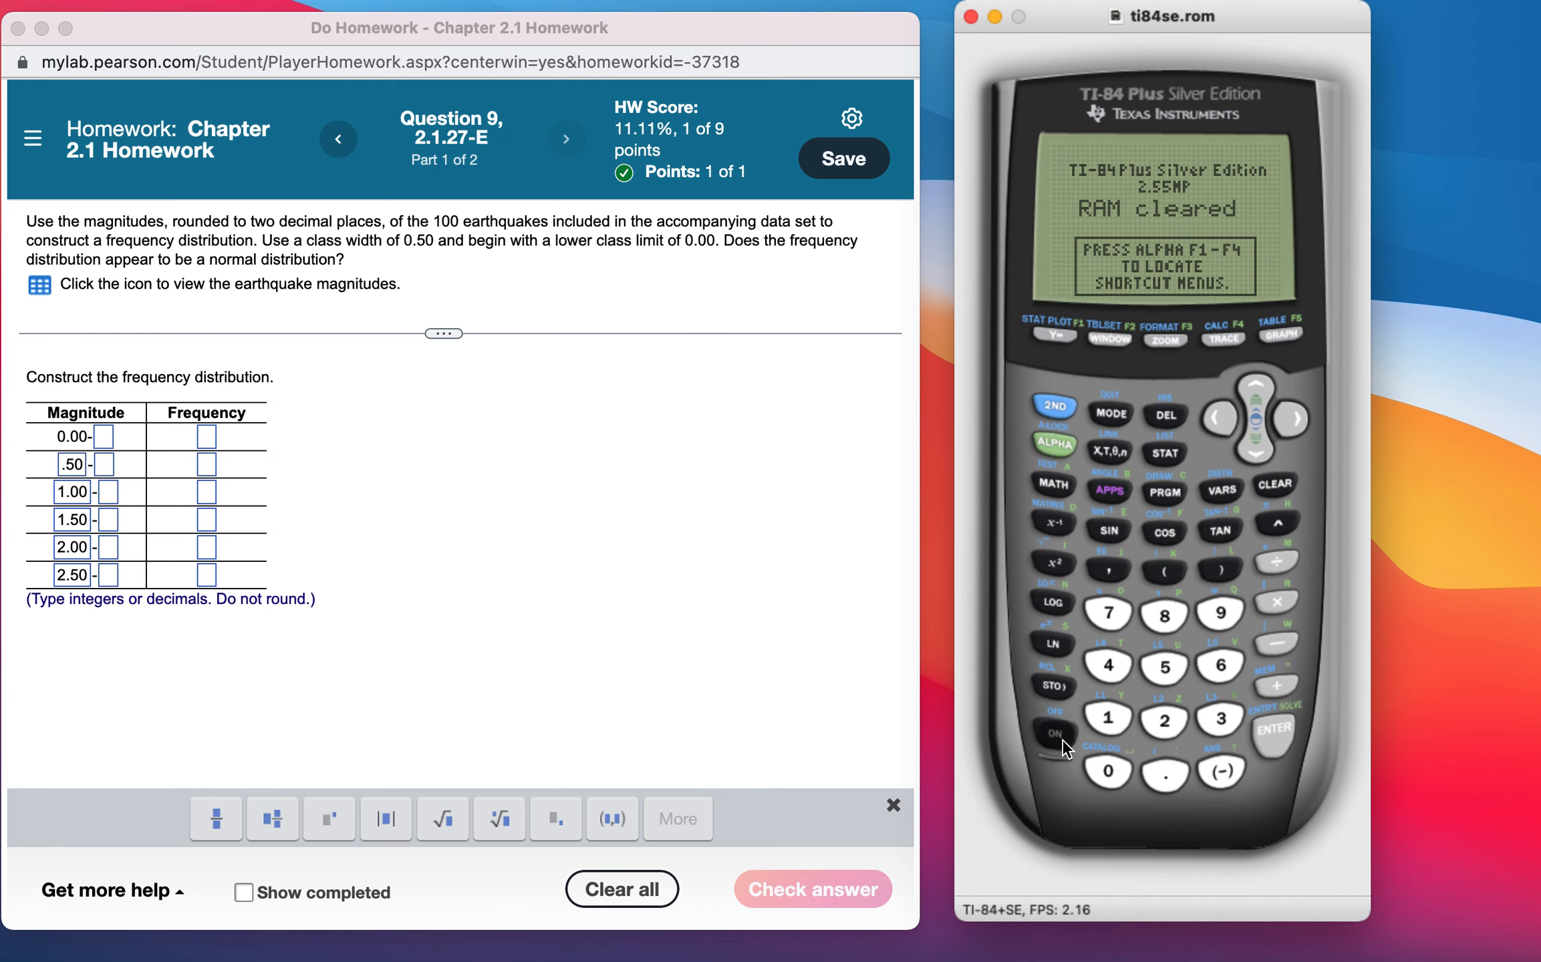
left_click(1166, 775)
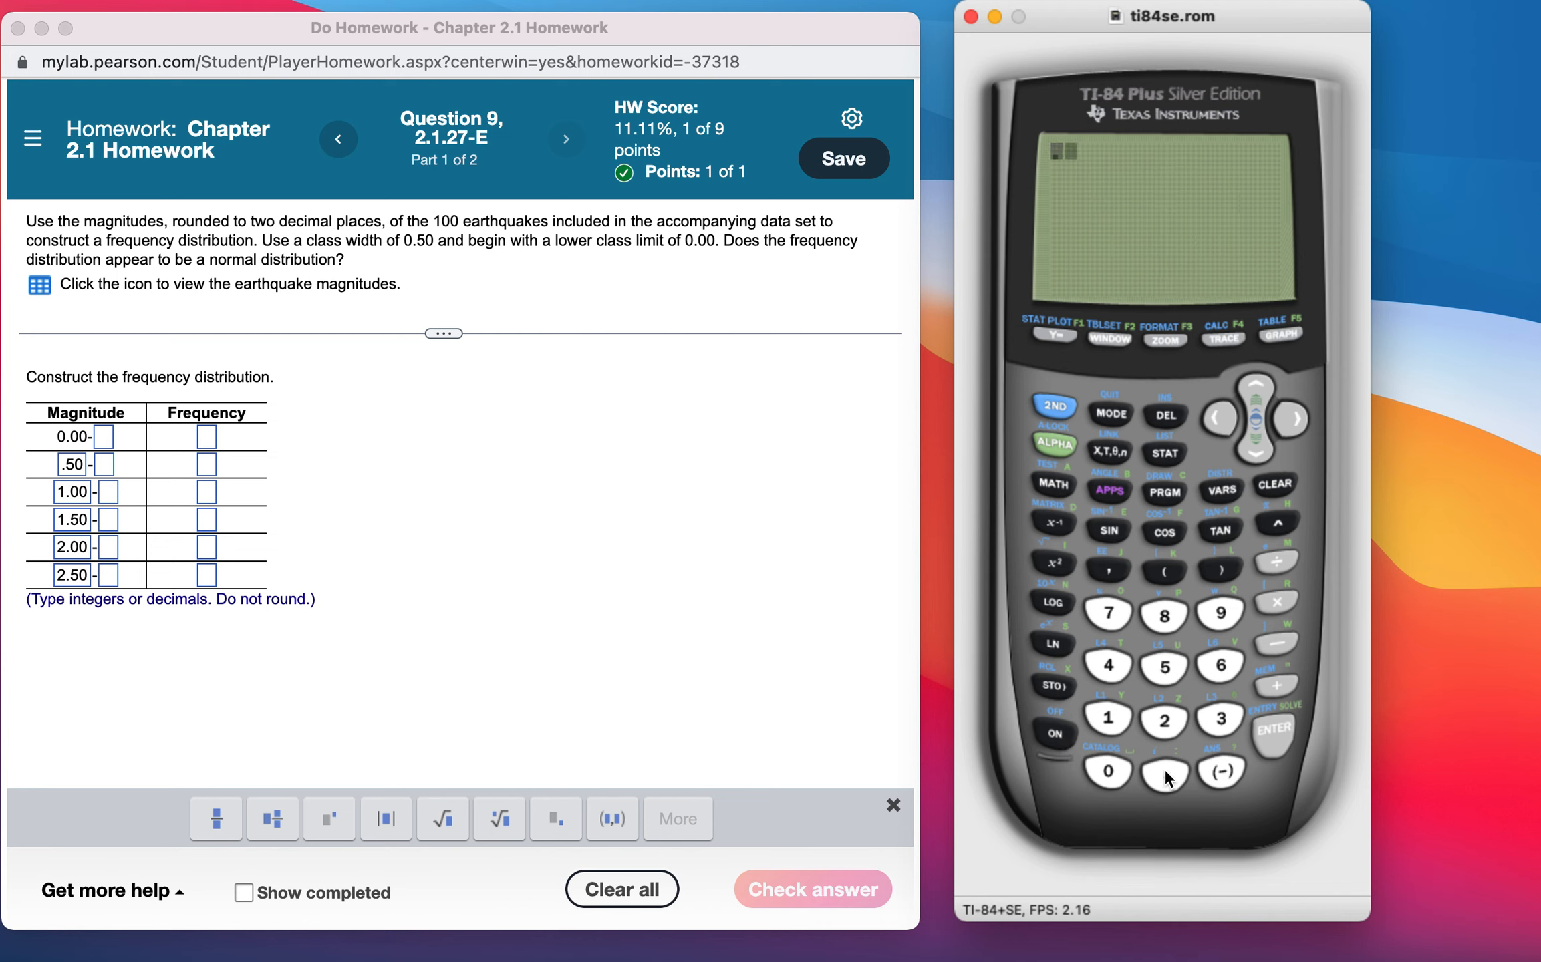
left_click(1164, 671)
left_click(1125, 768)
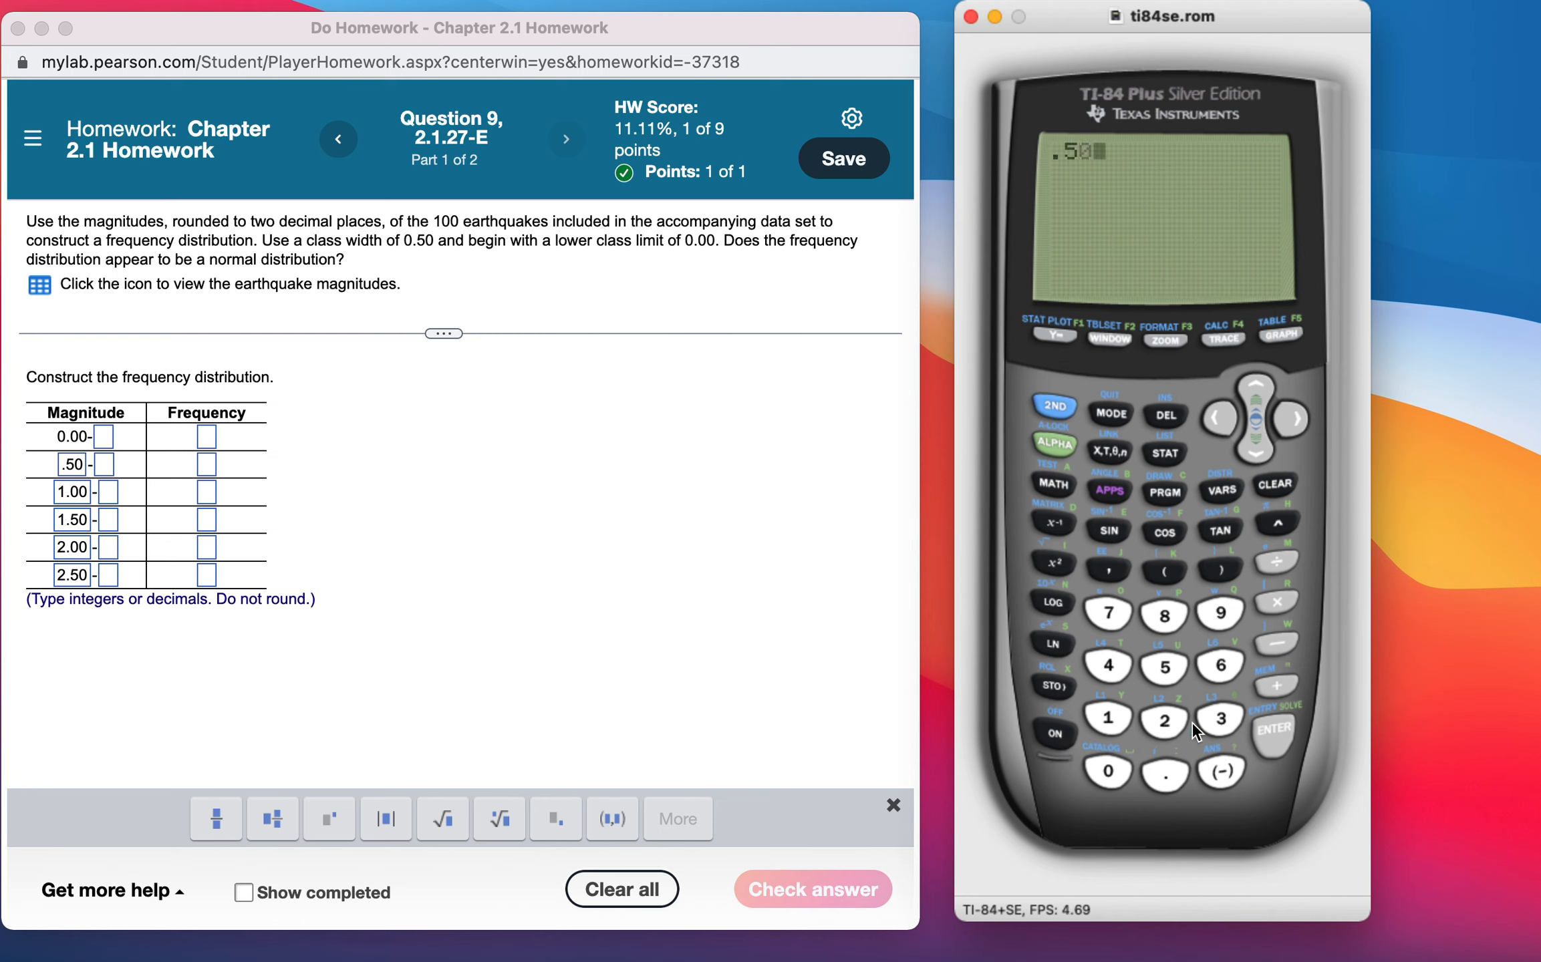
left_click(1276, 645)
left_click(1166, 769)
left_click(1107, 772)
left_click(1107, 719)
left_click(1274, 730)
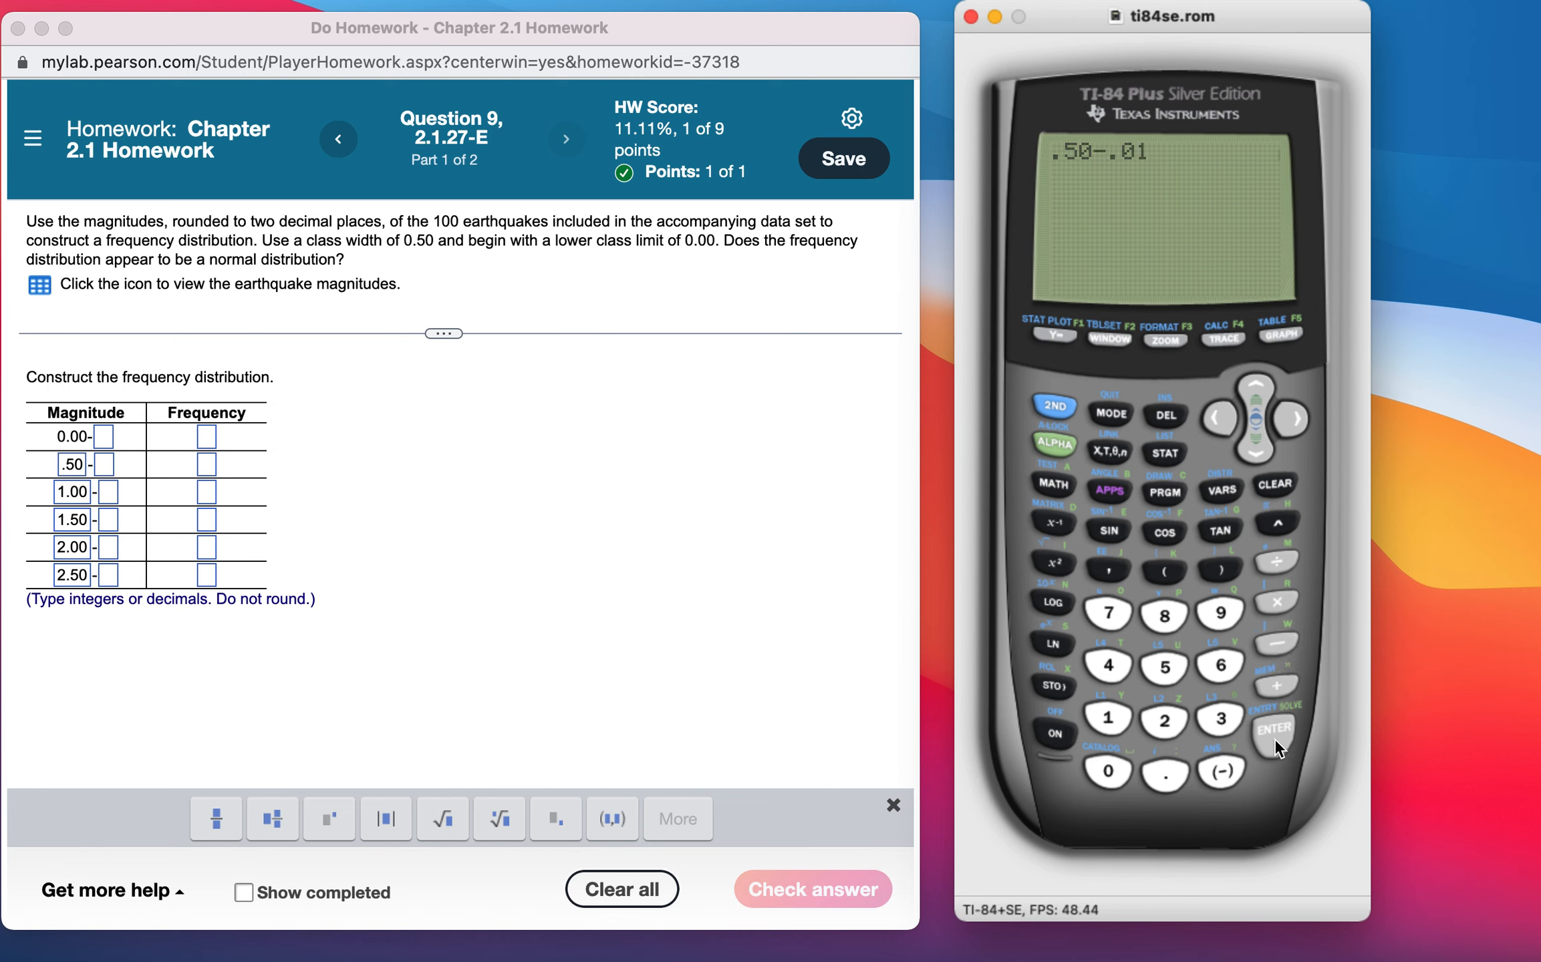
left_click(103, 436)
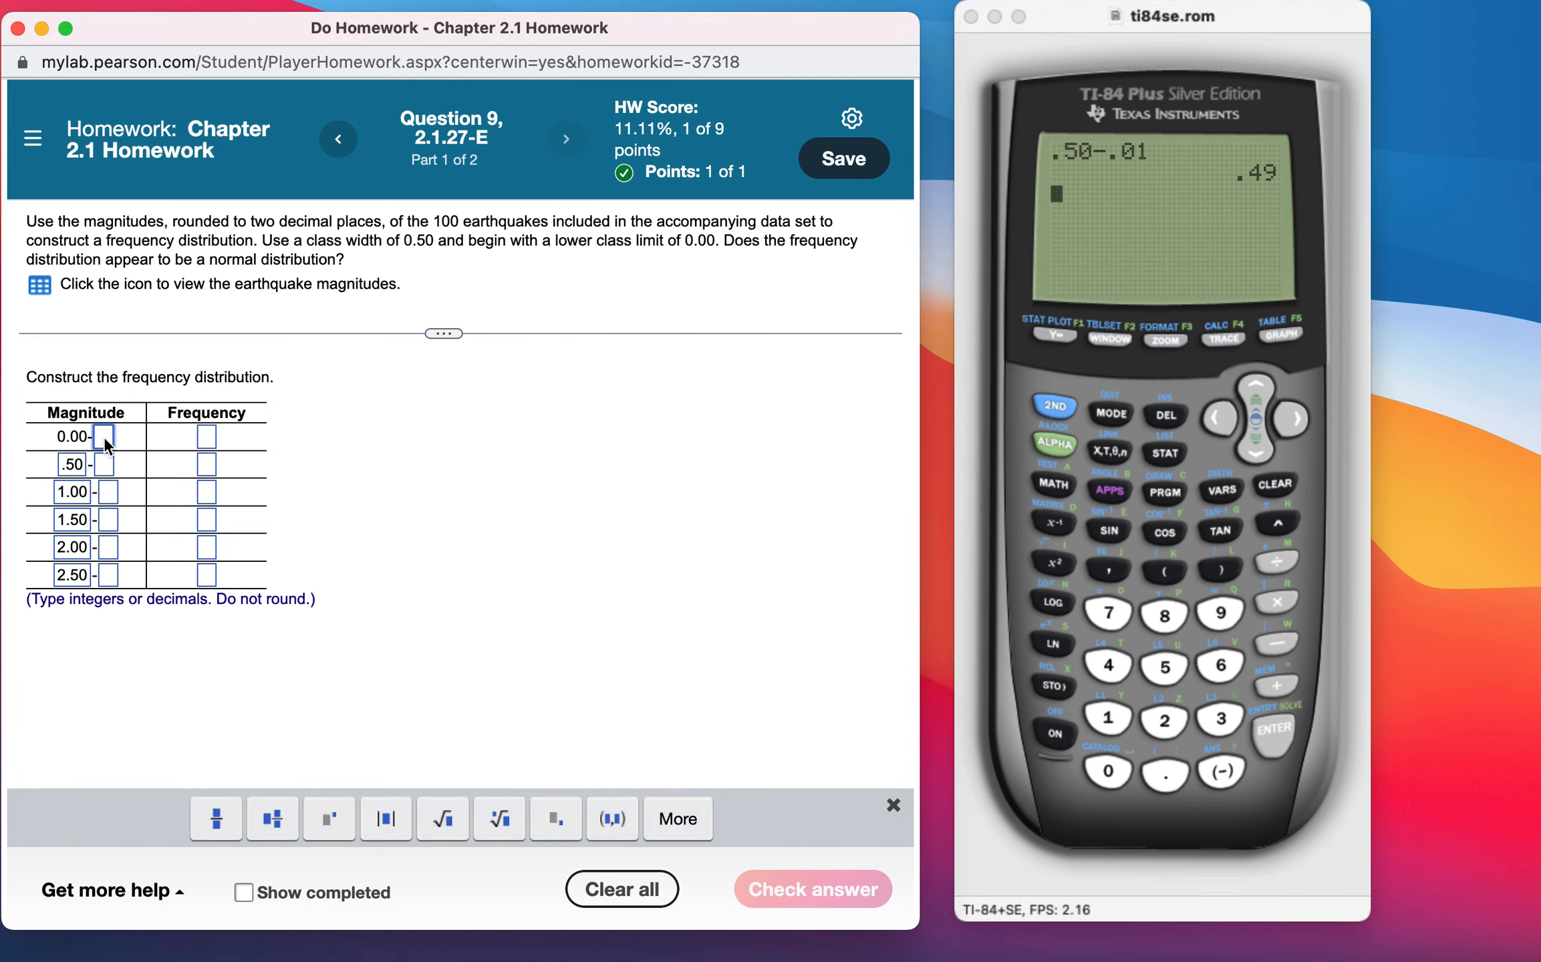
type(".49")
Calculate 1.00-.01 on the TI-84 calculator and enter .99 as the second class's upper limit
left_click(102, 469)
left_click(1109, 717)
left_click(1106, 716)
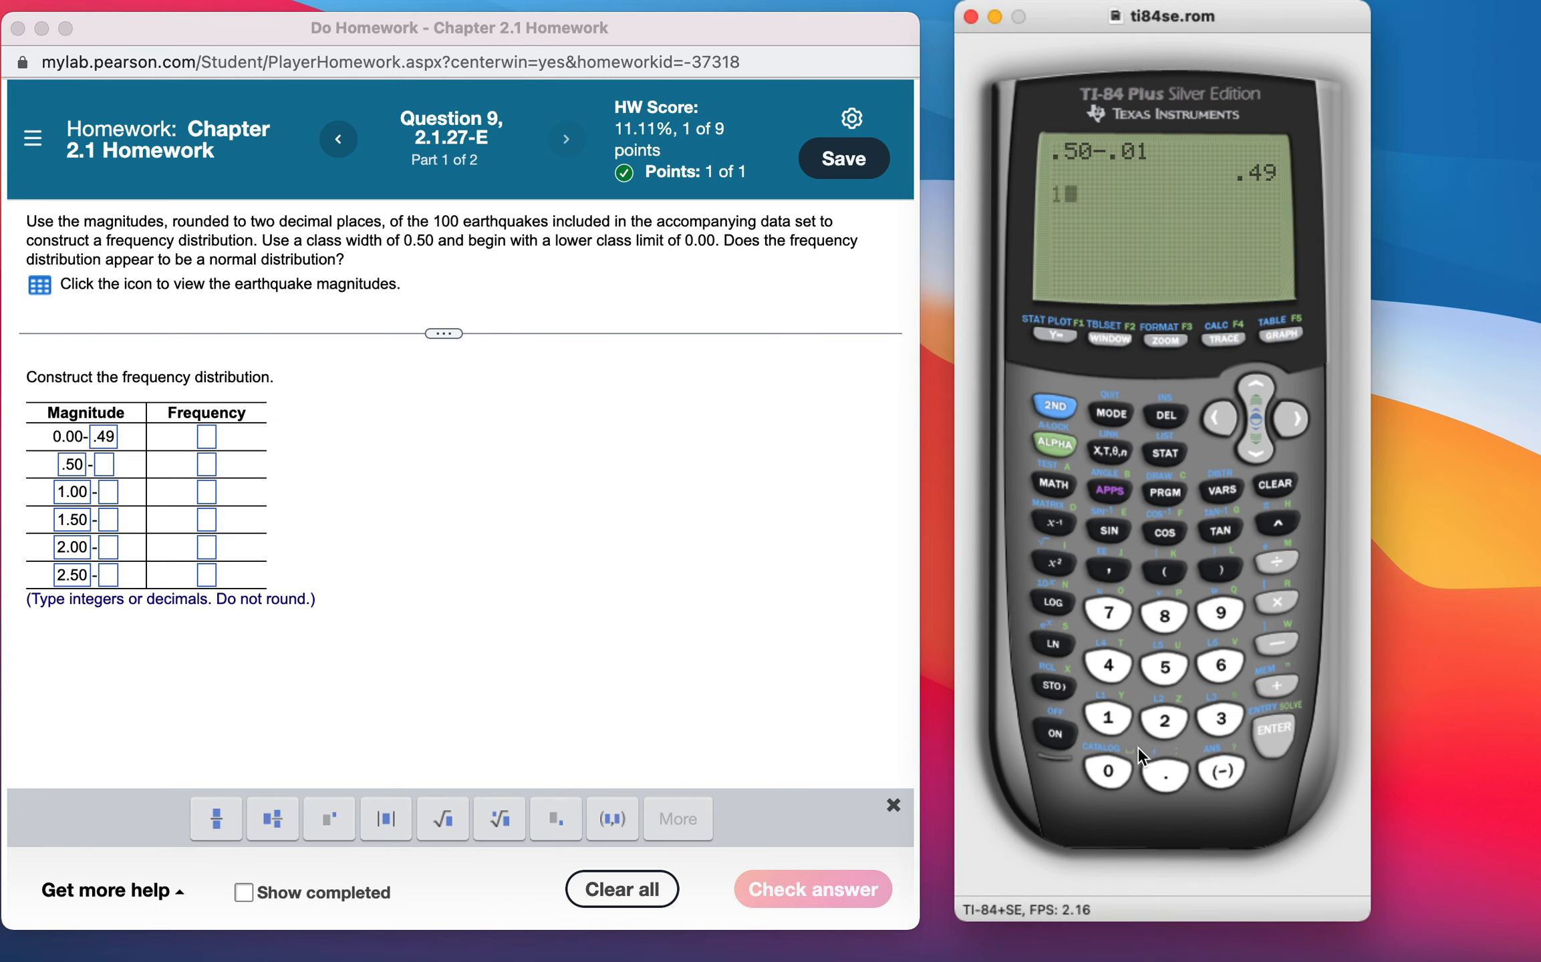
left_click(1163, 773)
left_click(1119, 773)
left_click(1118, 773)
left_click(1281, 639)
left_click(1167, 775)
left_click(1107, 774)
left_click(1113, 715)
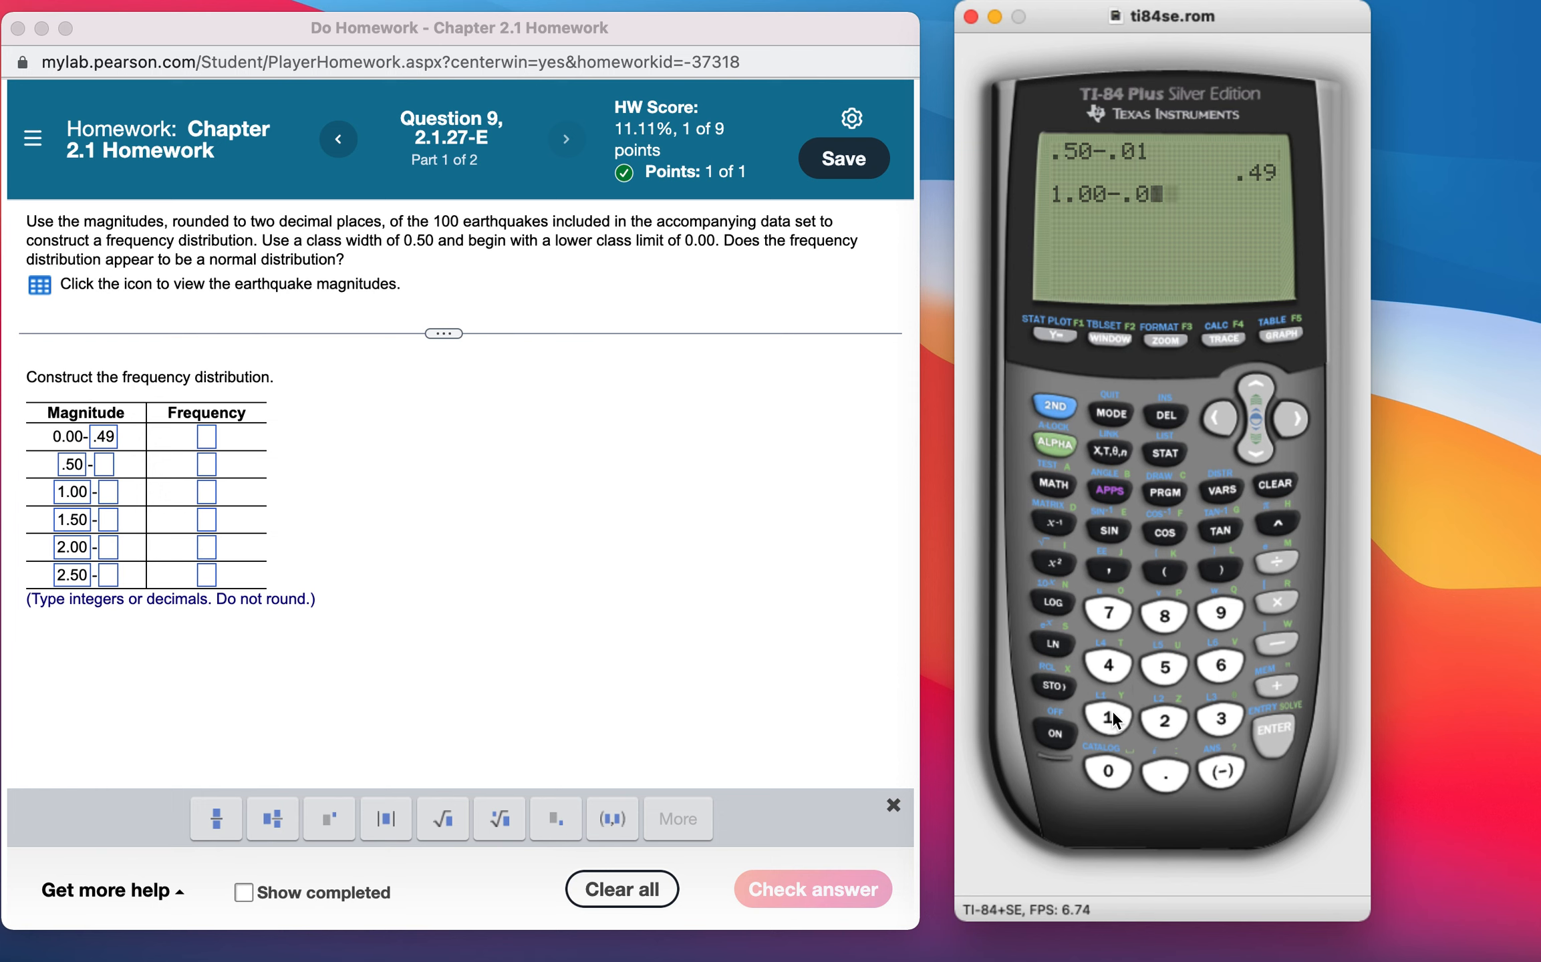
left_click(1270, 731)
left_click(106, 464)
type(".99")
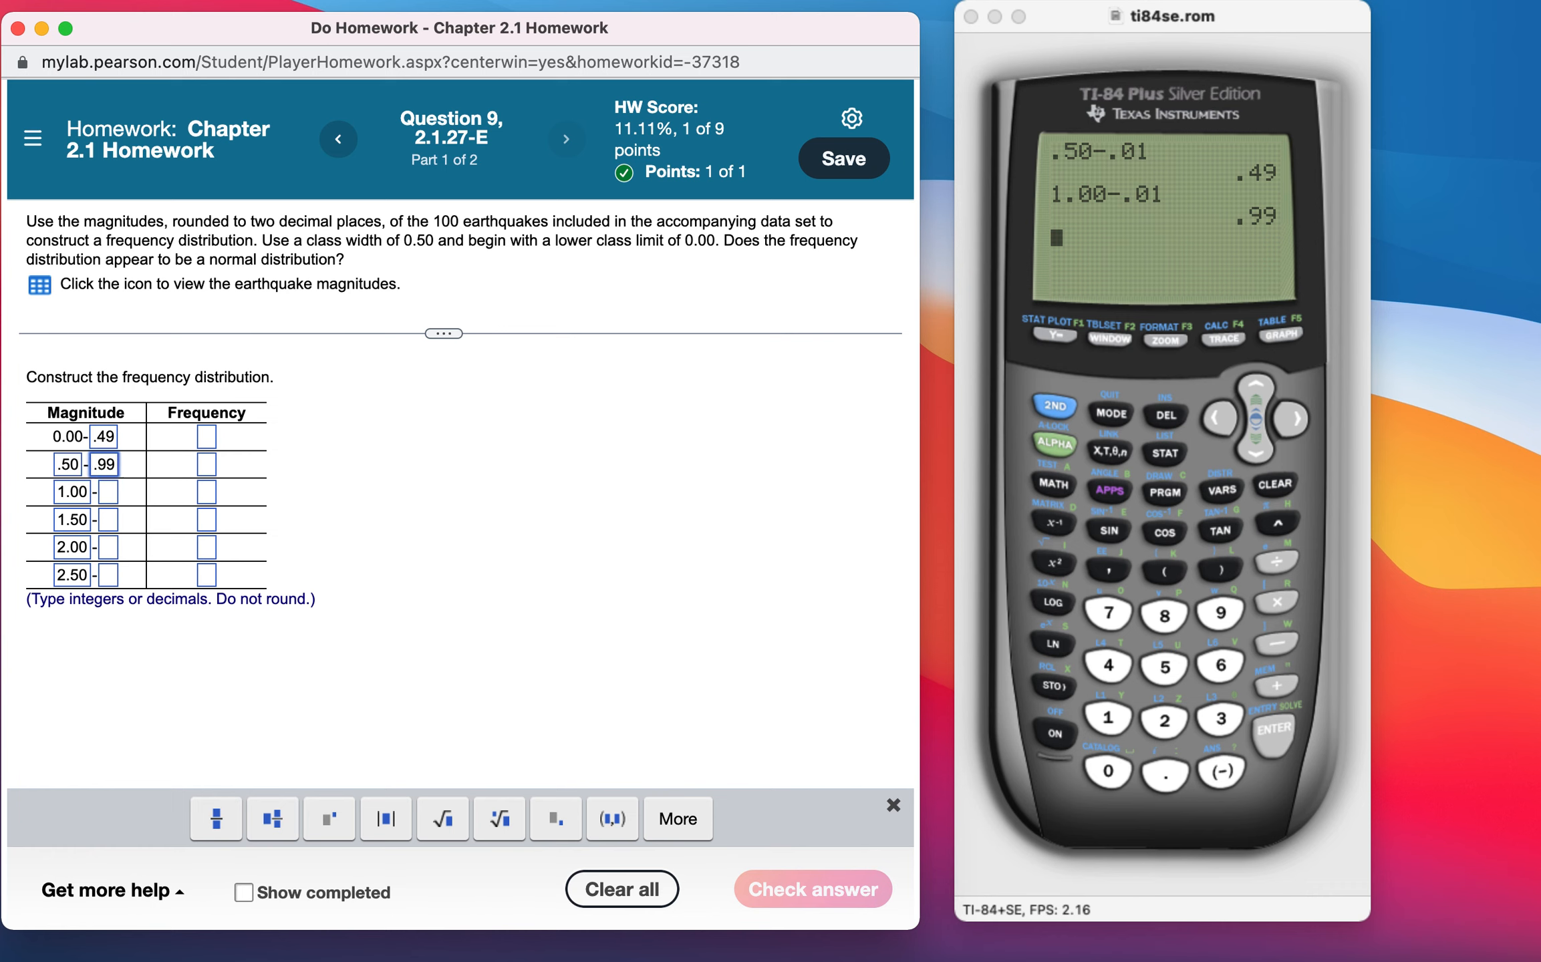
Enter the upper class limits 1.49, 1.99, 2.49 and 2.99 for the remaining four classes
left_click(103, 492)
type("1.49")
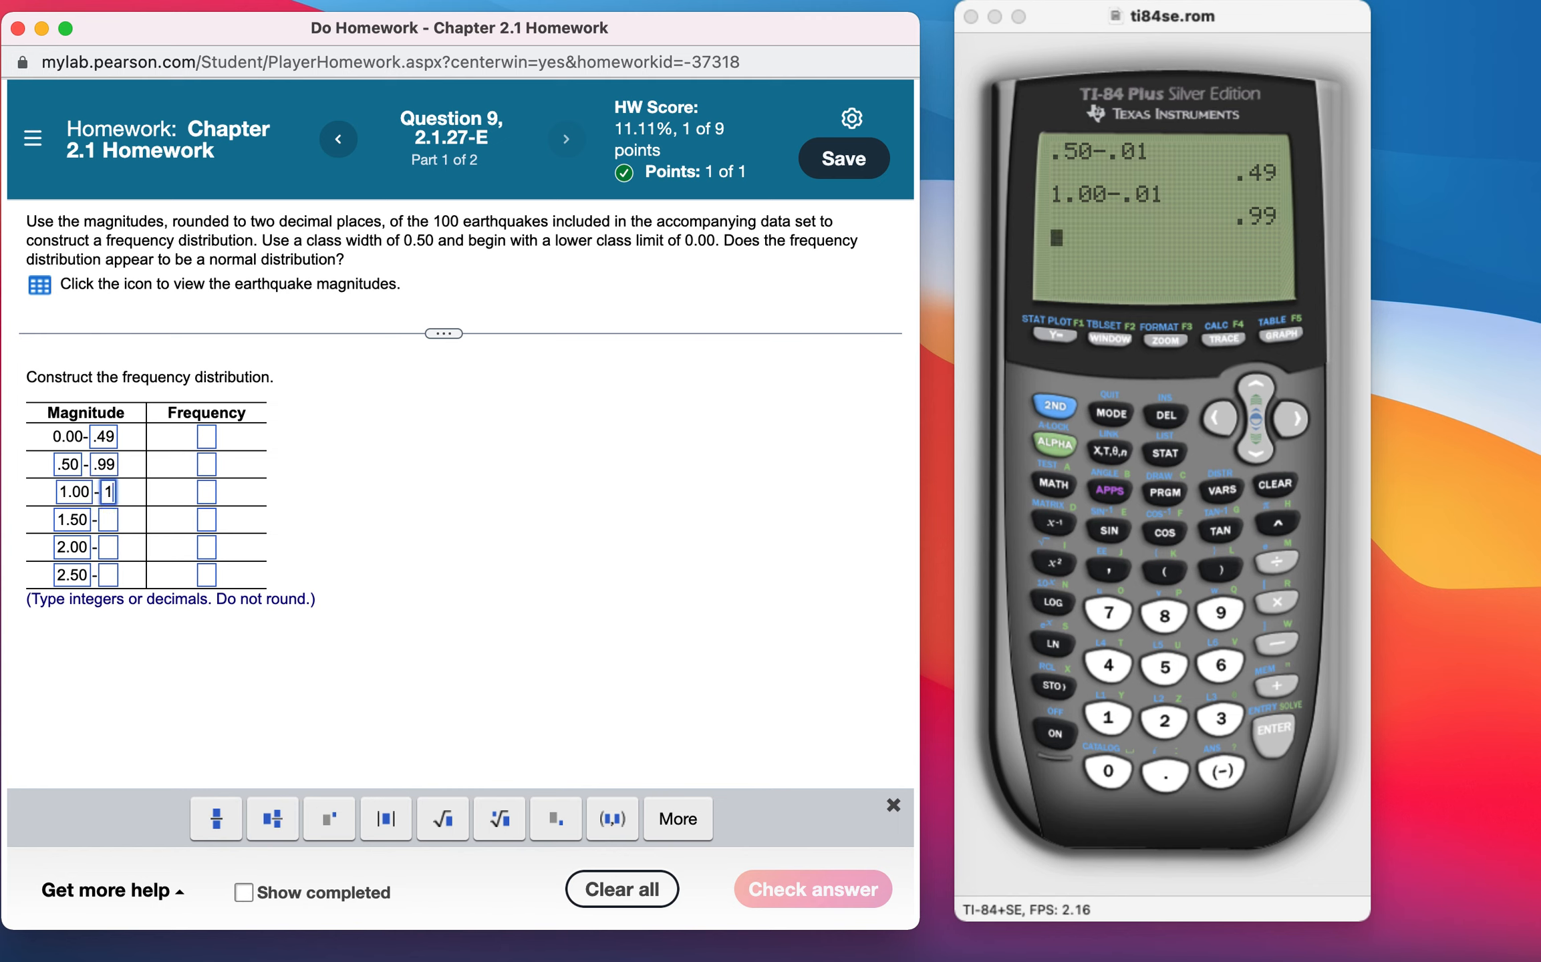
left_click(107, 520)
type("1.99")
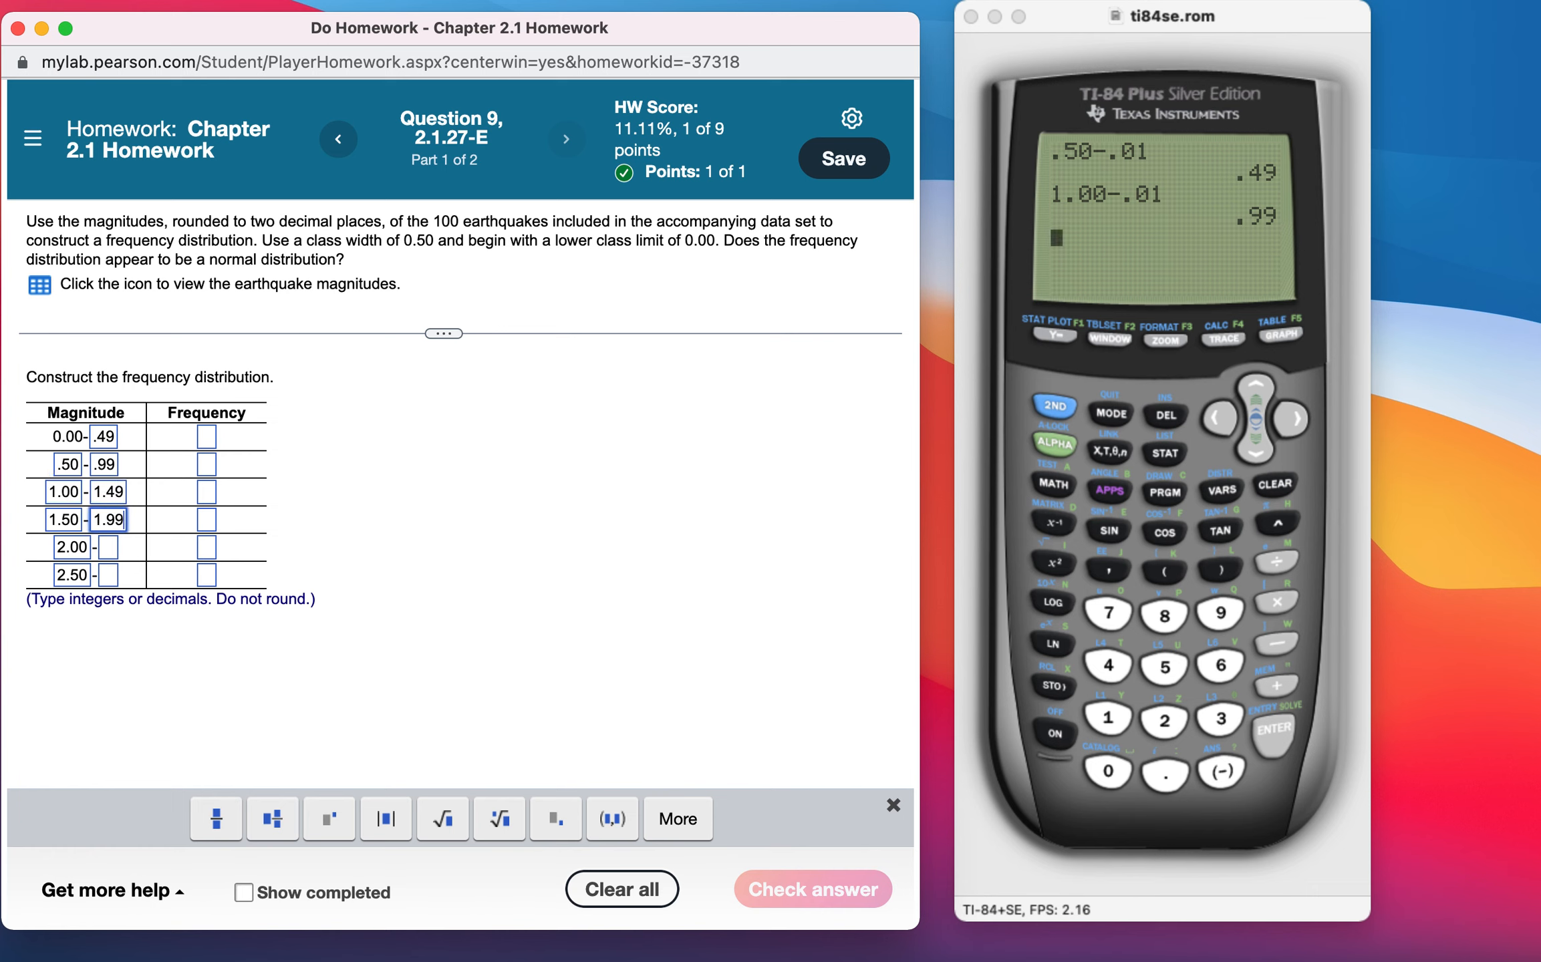
left_click(107, 547)
type("2.49")
left_click(110, 576)
type("2.99")
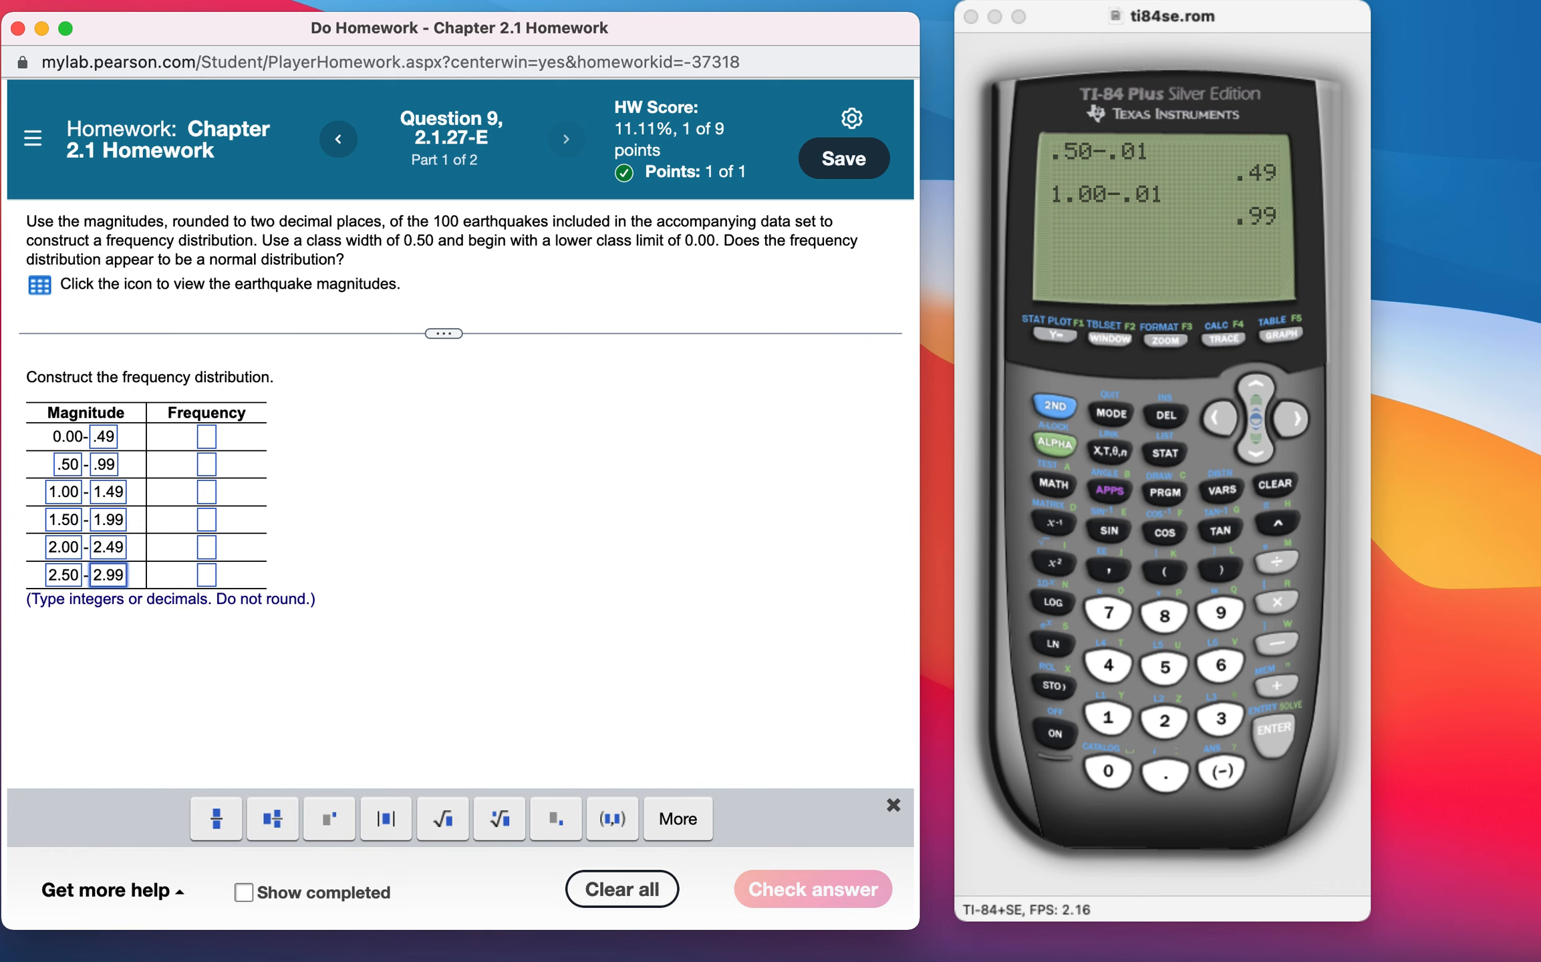
left_click(312, 568)
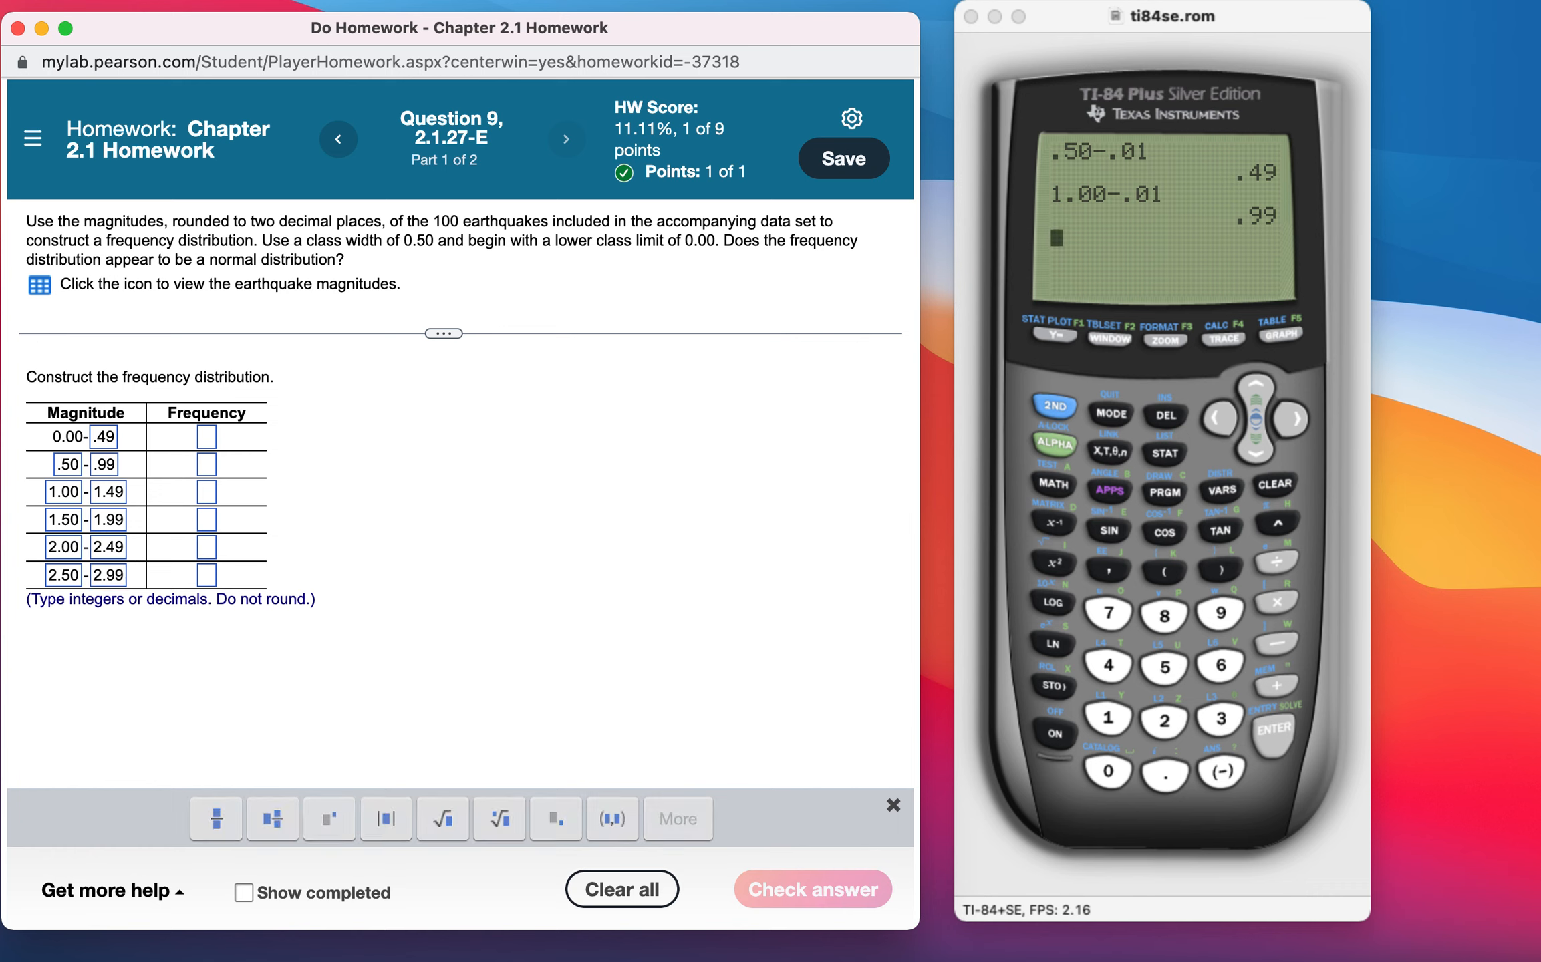
Close the calculator and open the earthquake magnitudes data set in StatCrunch
left_click(972, 17)
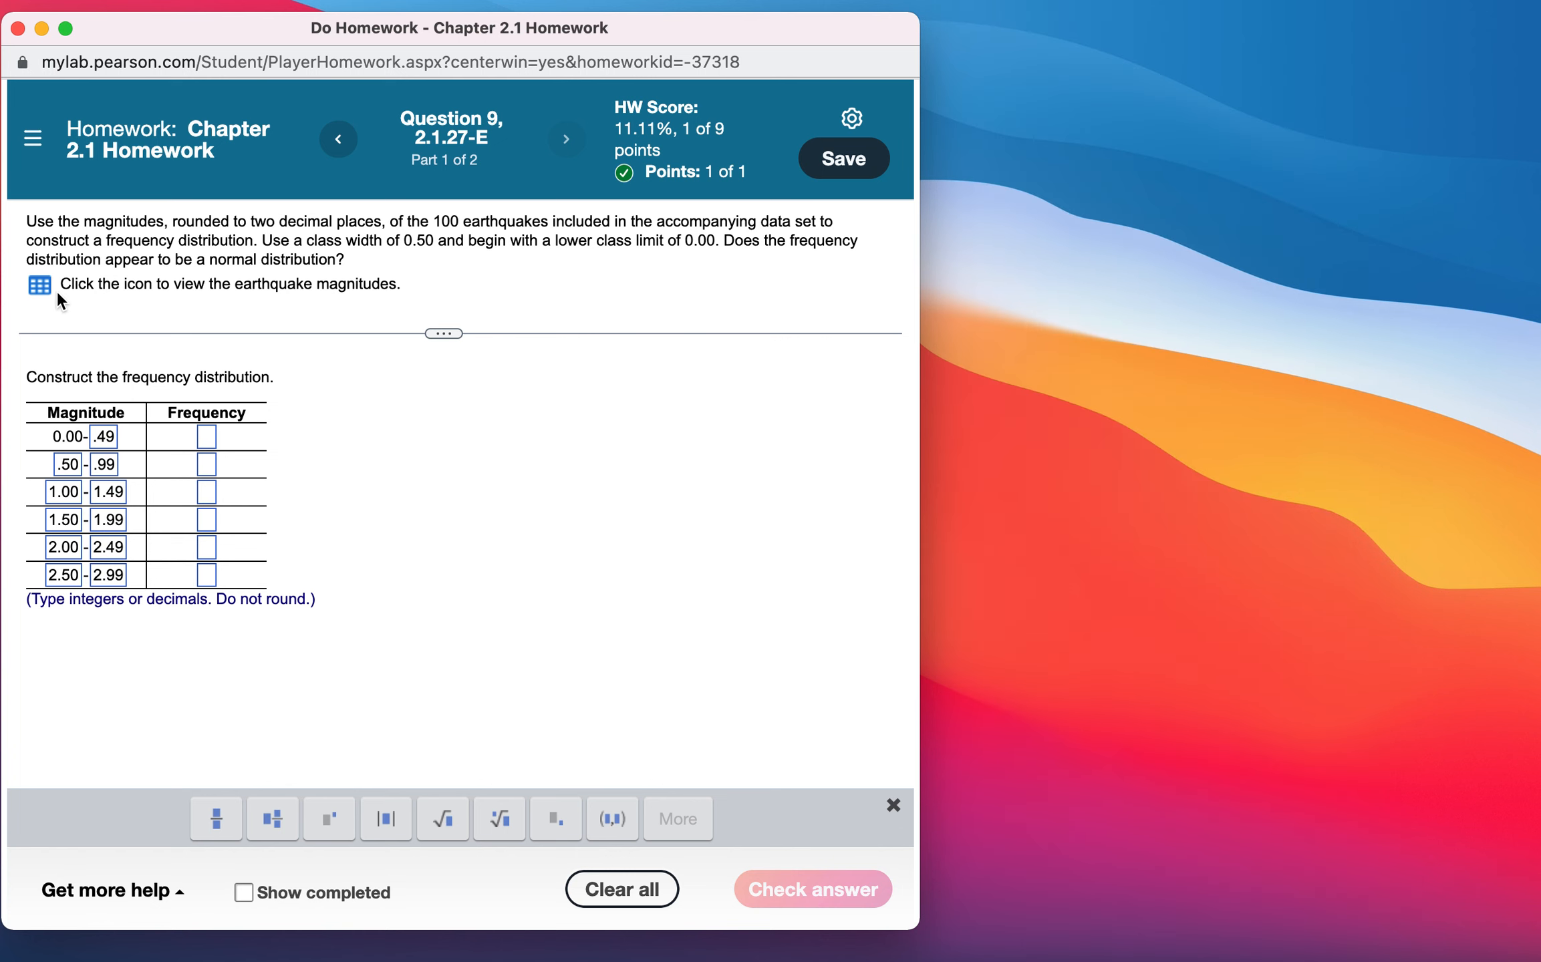
left_click(38, 285)
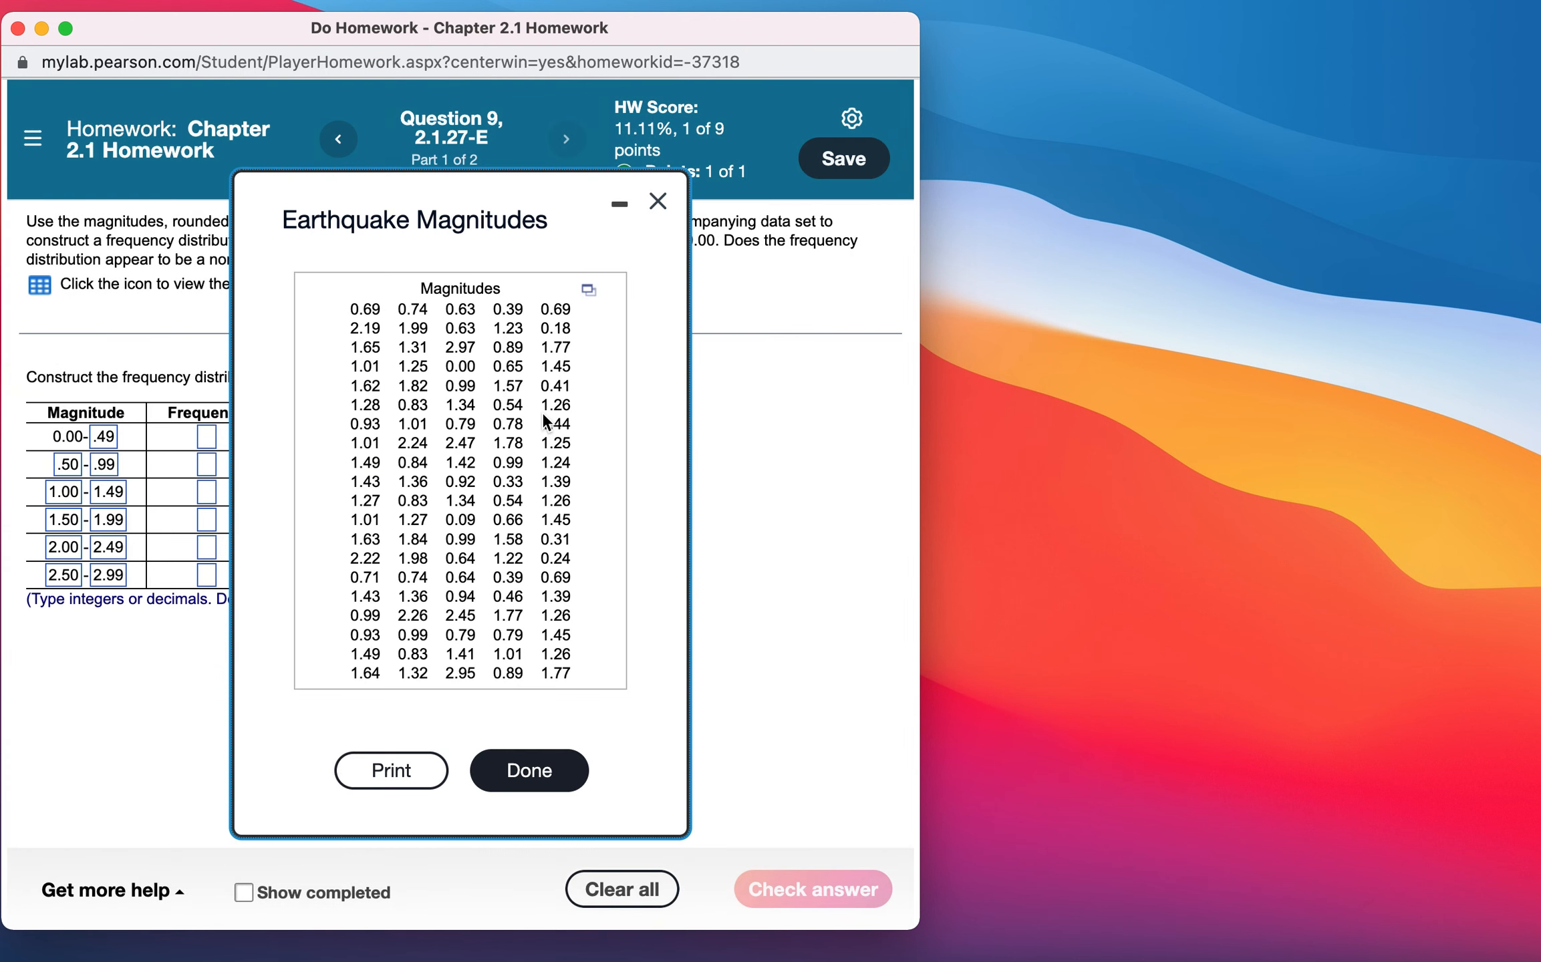
left_click(588, 292)
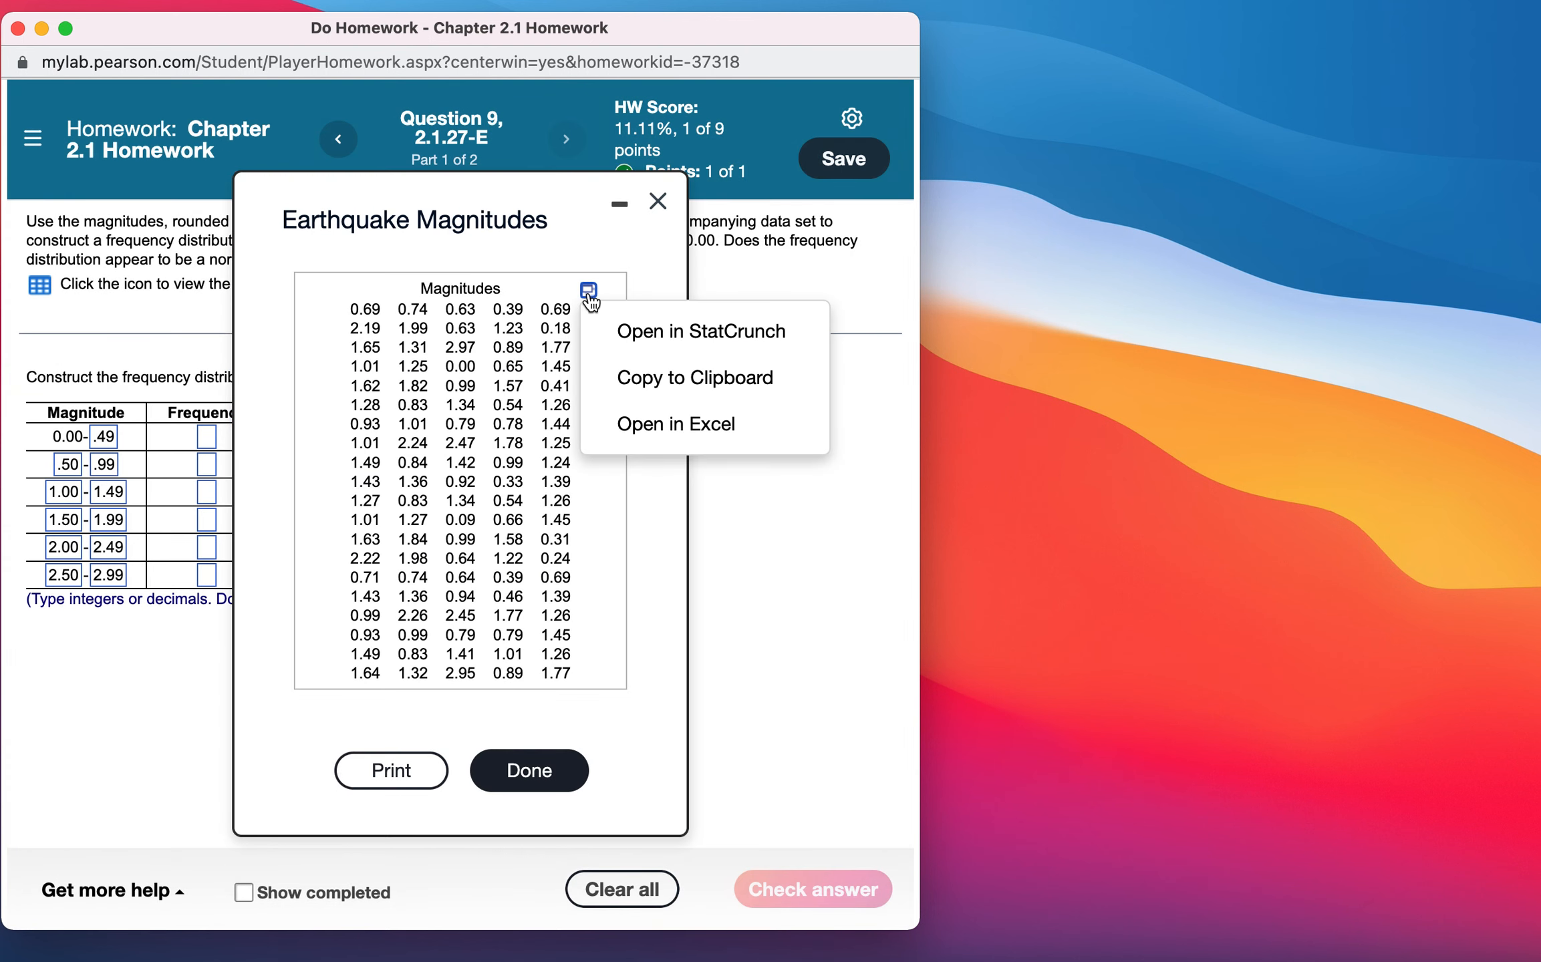
left_click(629, 333)
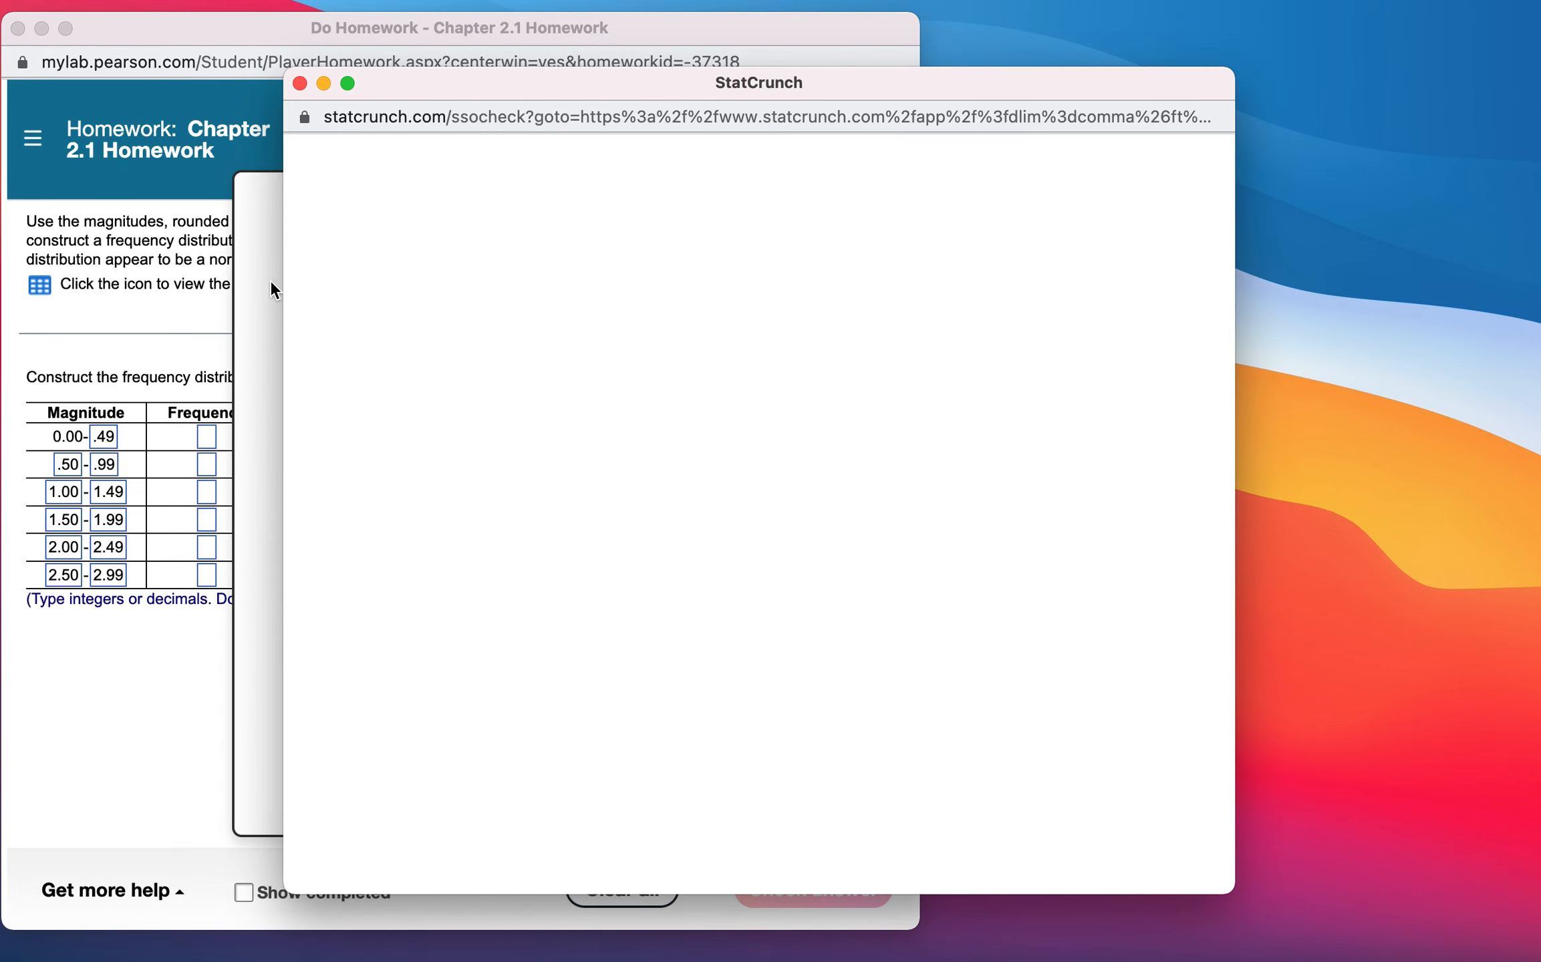
Dismiss the Earthquake Magnitudes pop-up in the homework and move the StatCrunch window clear of the frequency table
left_click(269, 304)
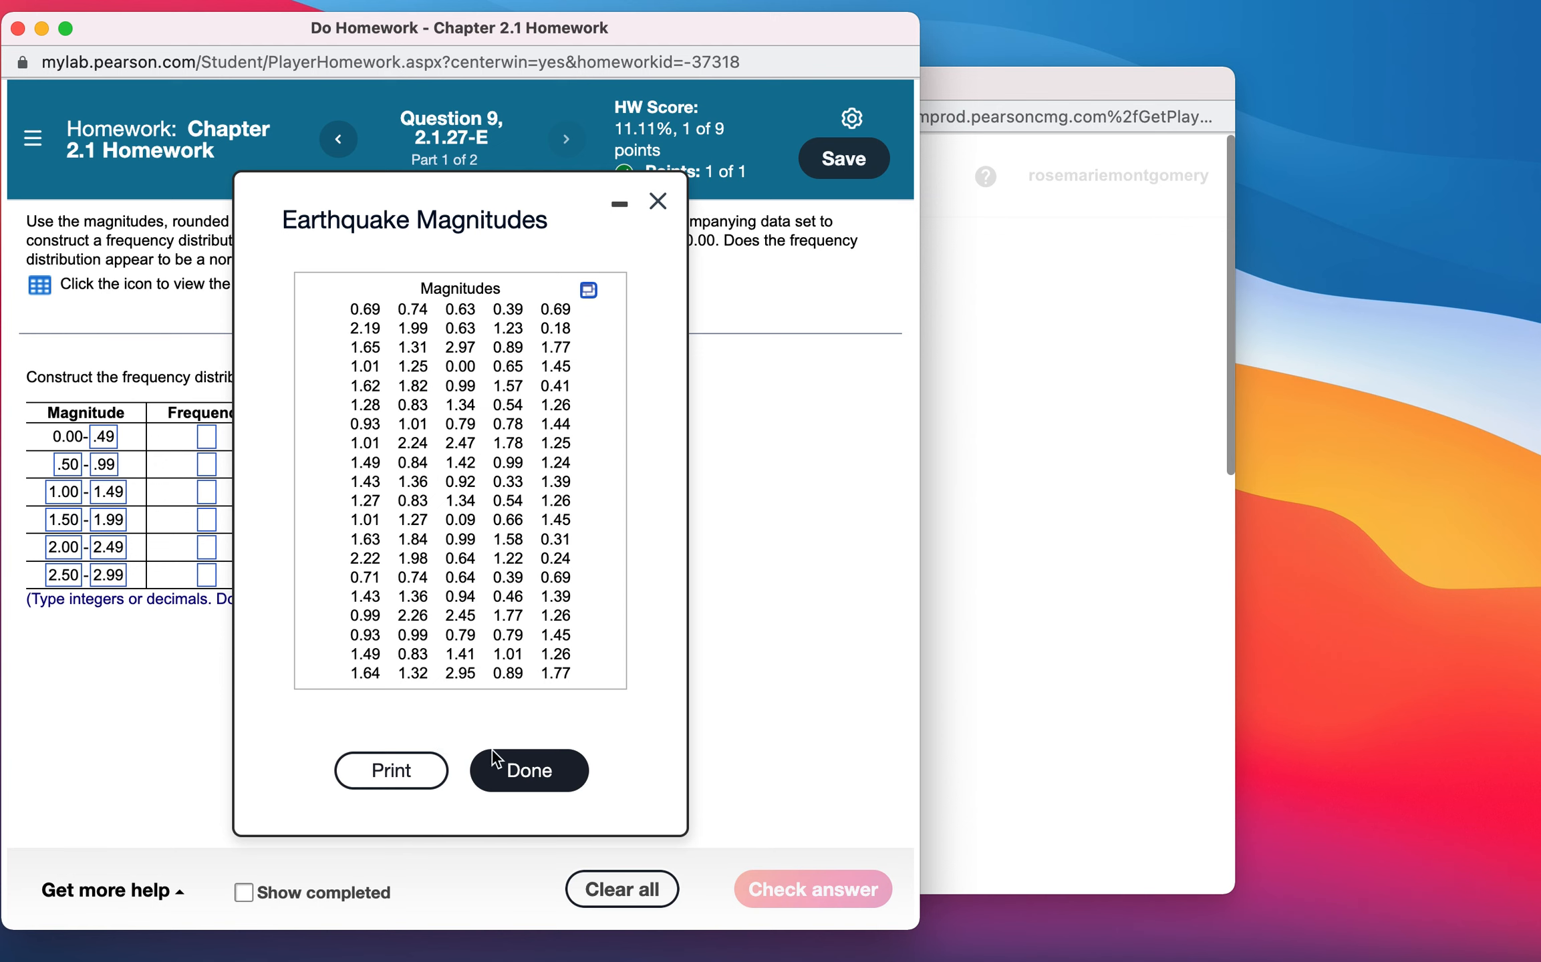
left_click(549, 775)
left_click(1072, 85)
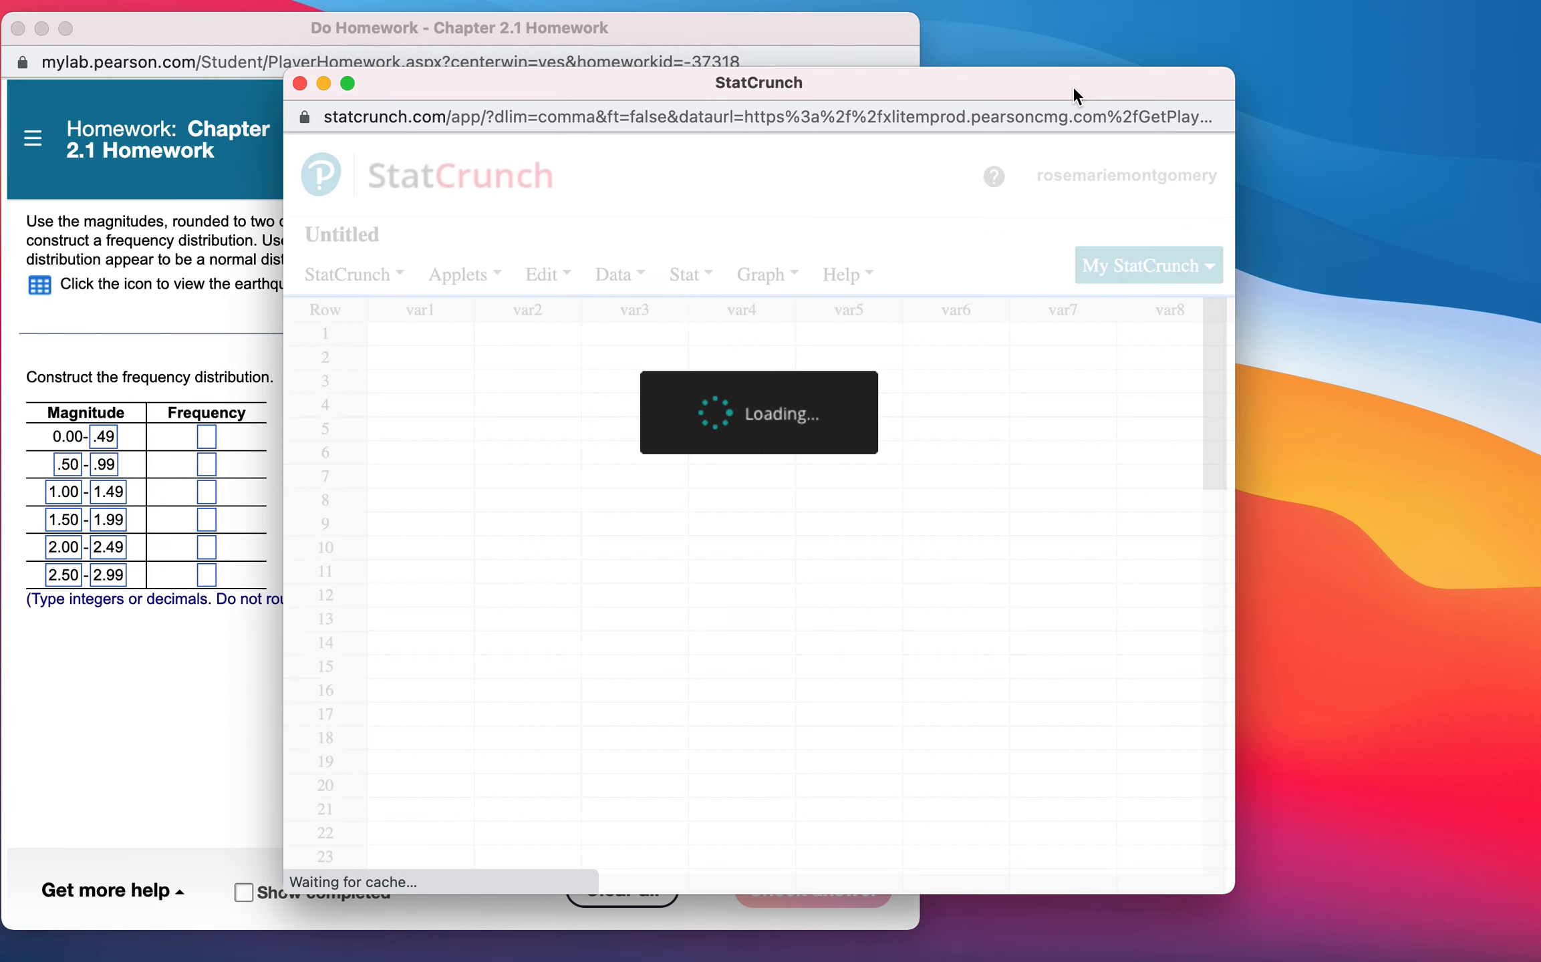
left_click_drag(976, 84, 1215, 17)
Create a frequency histogram of var1 with bins starting at 0.00 and a width of .50
left_click(1000, 208)
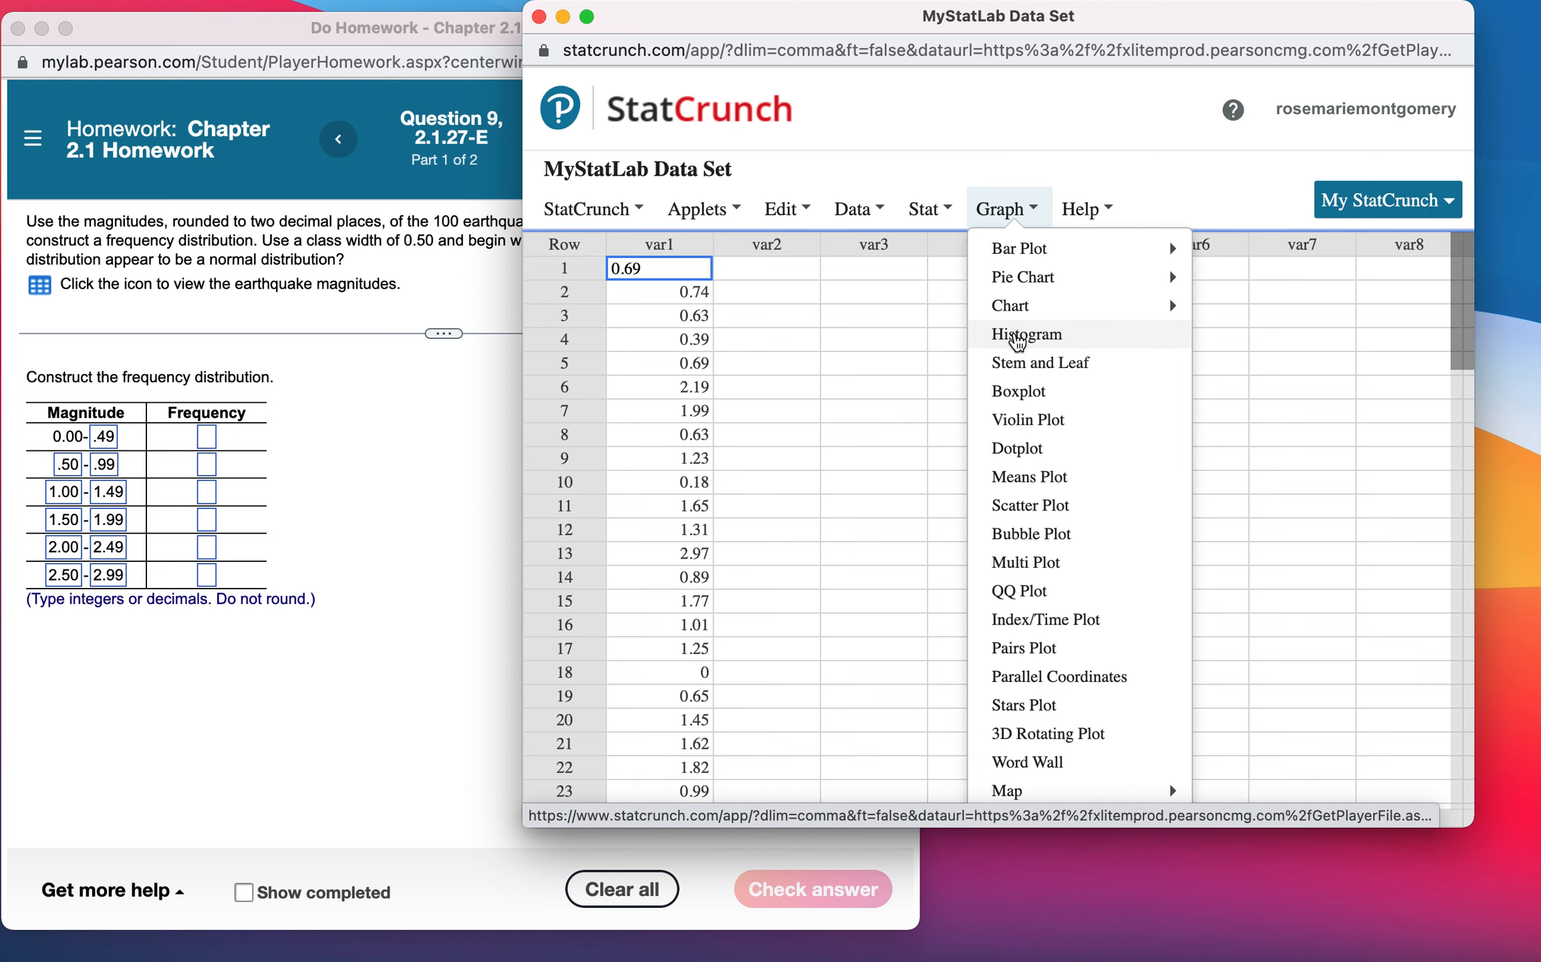
left_click(1017, 337)
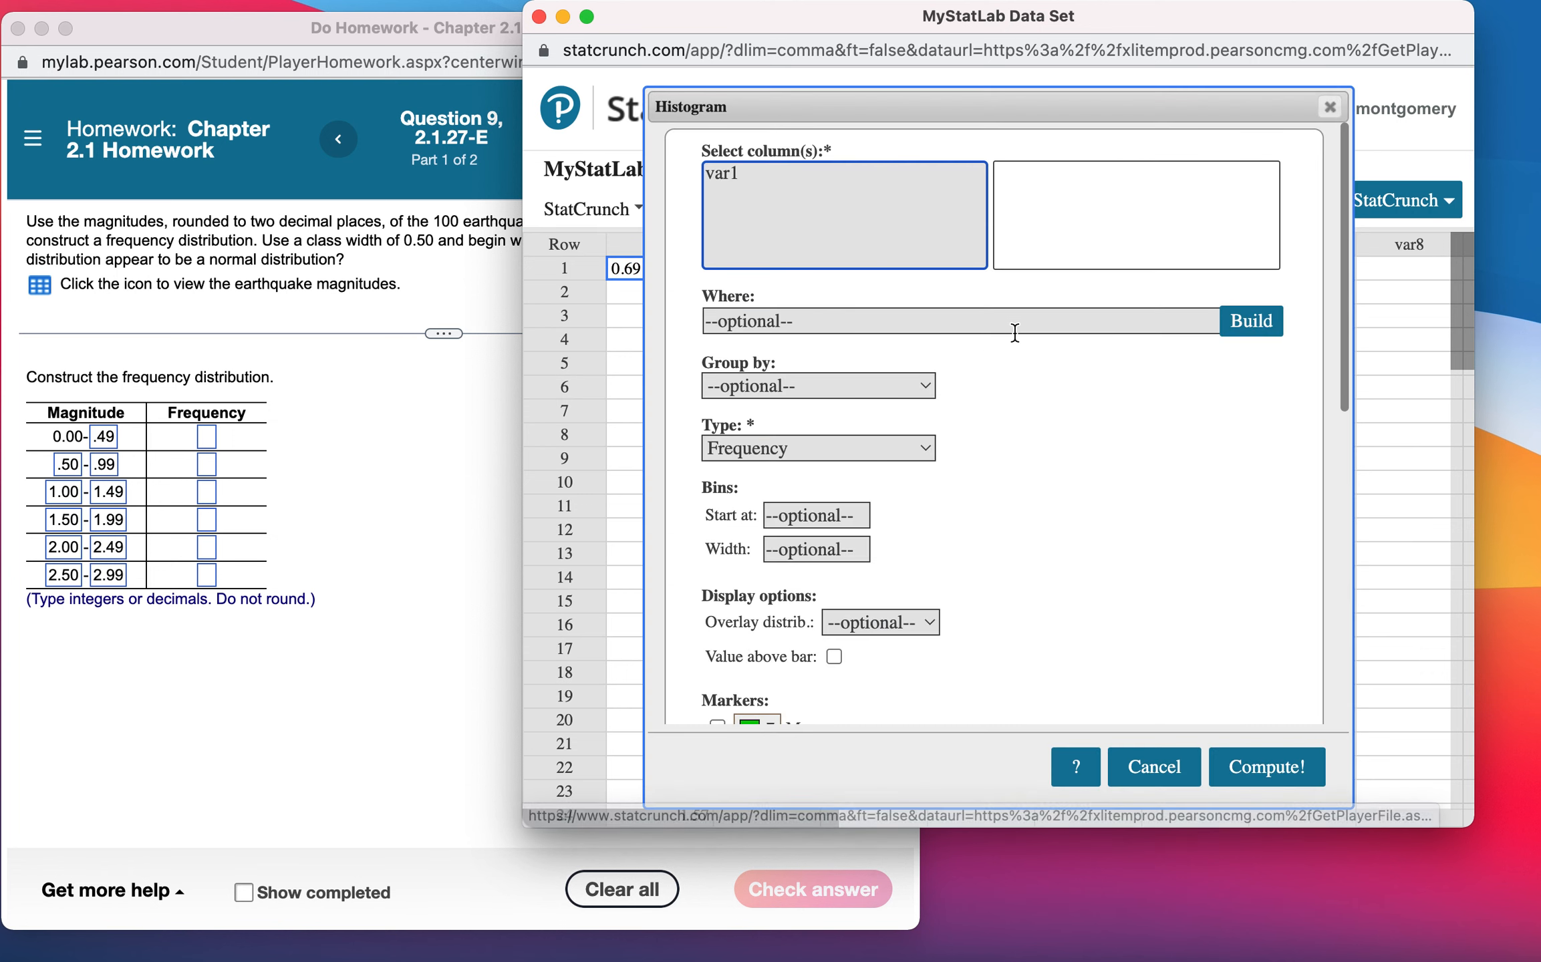
left_click(779, 173)
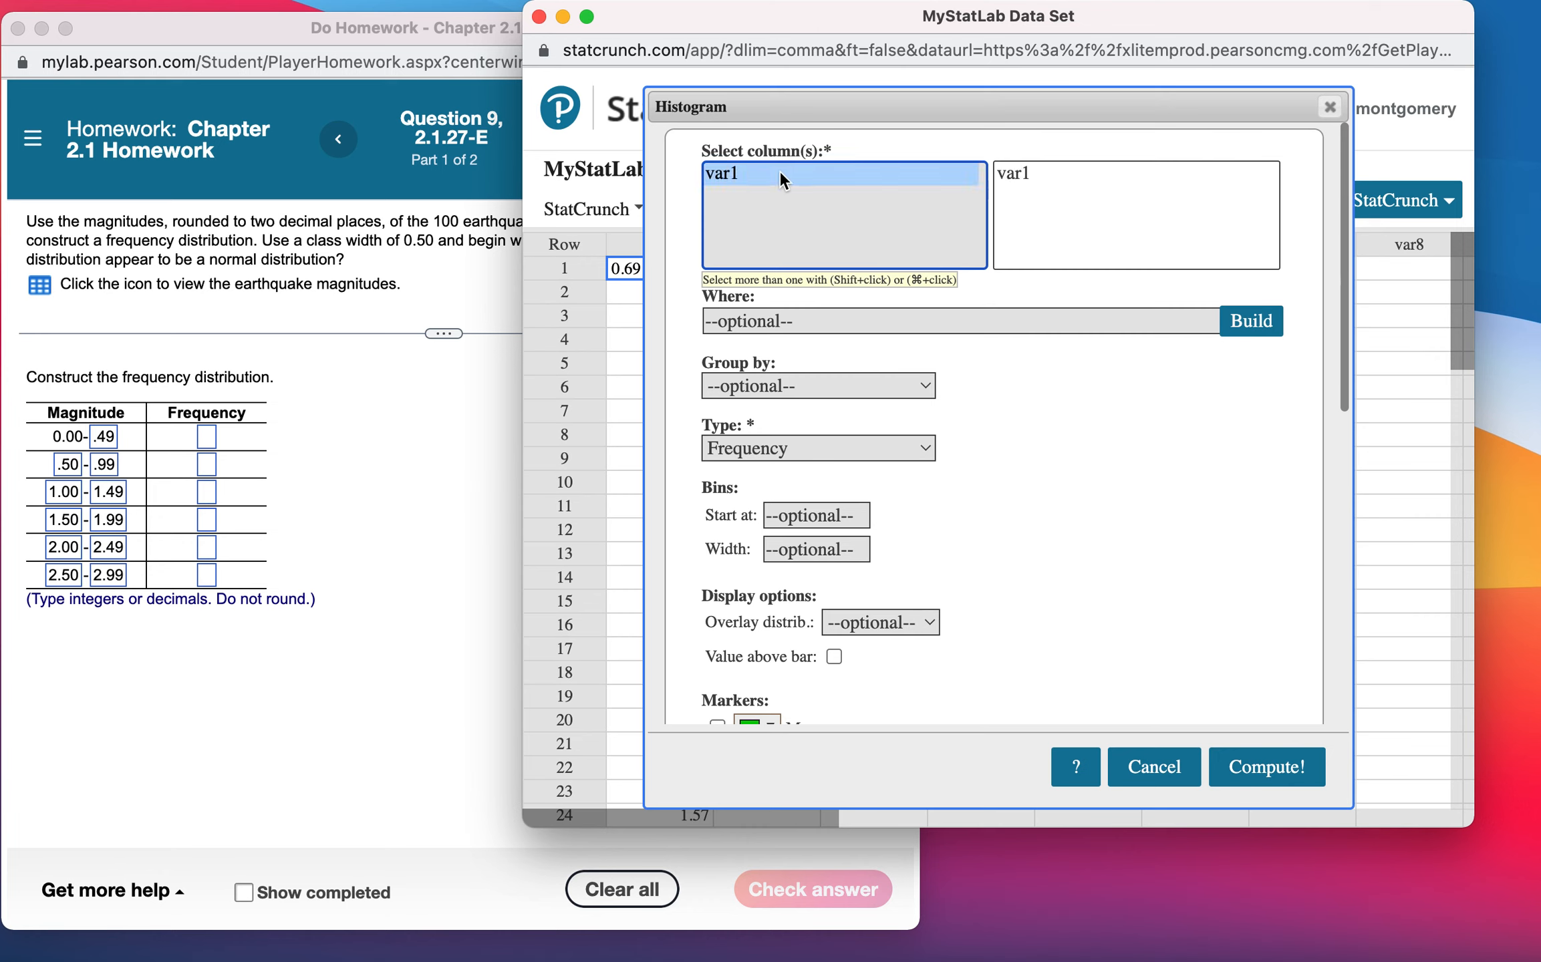
left_click(821, 512)
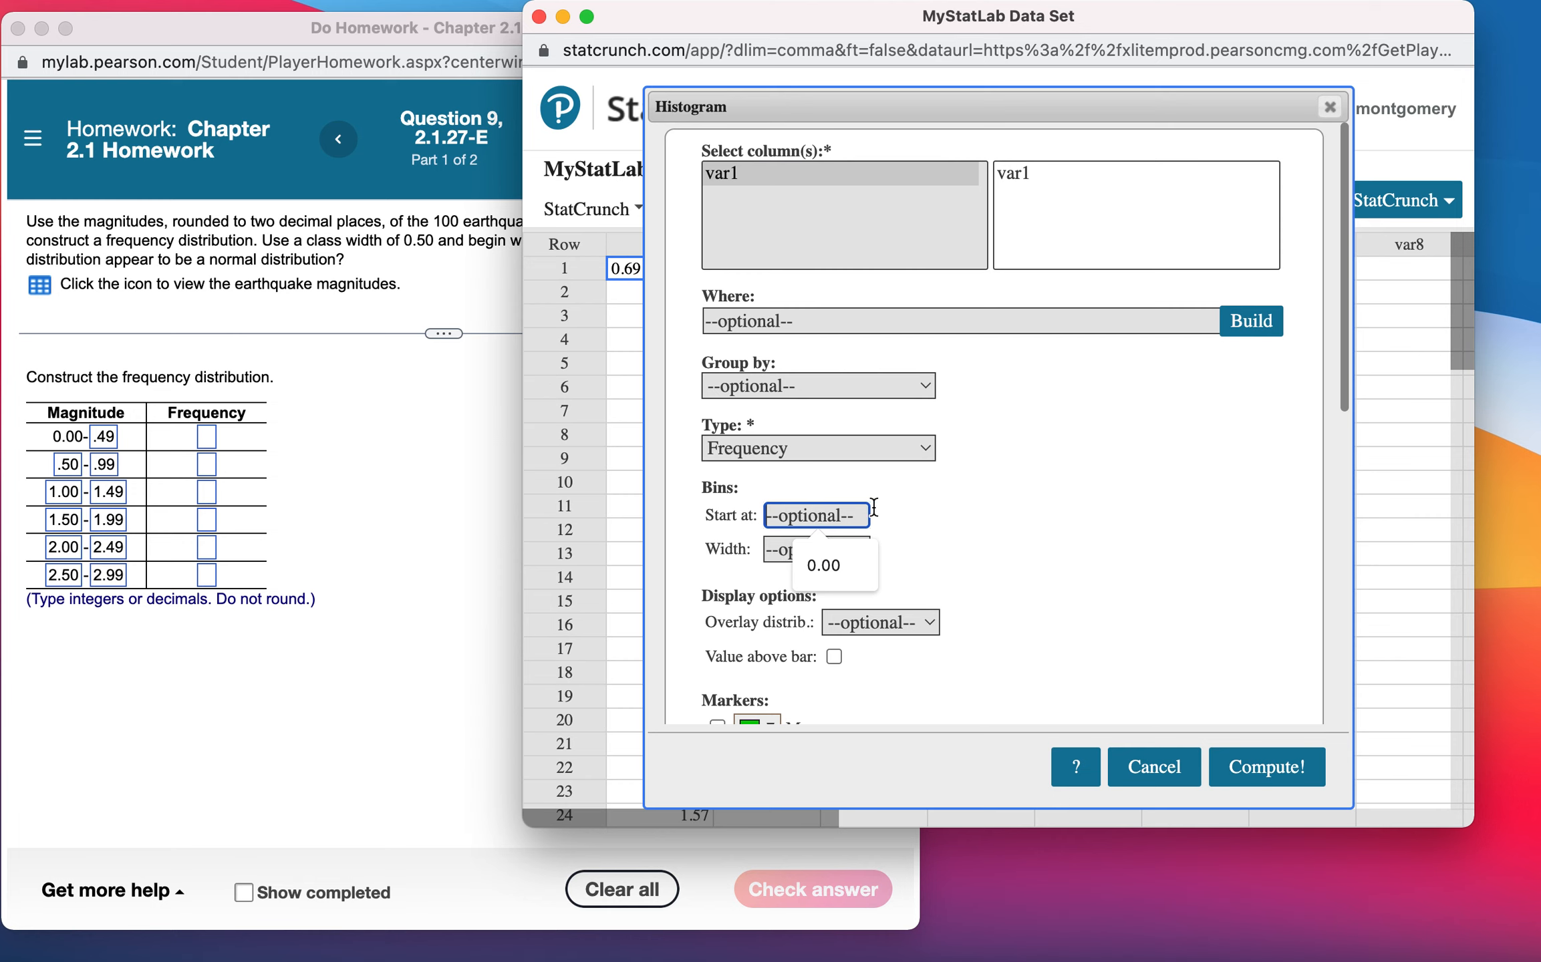
left_click(823, 565)
left_click(815, 549)
type(".50")
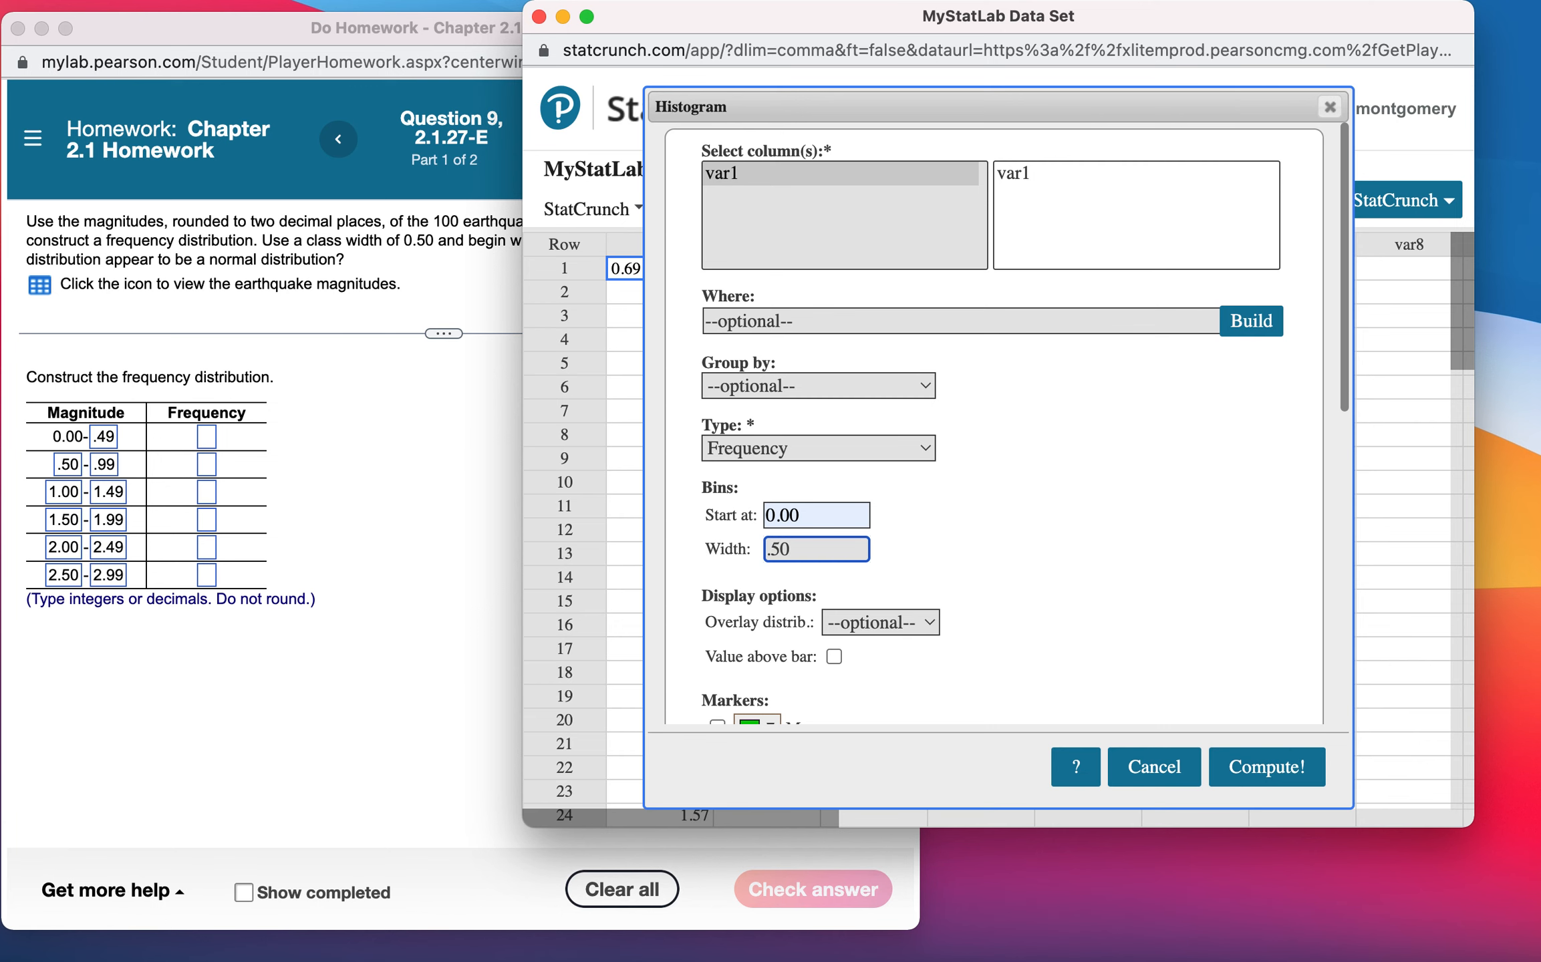
left_click(1270, 765)
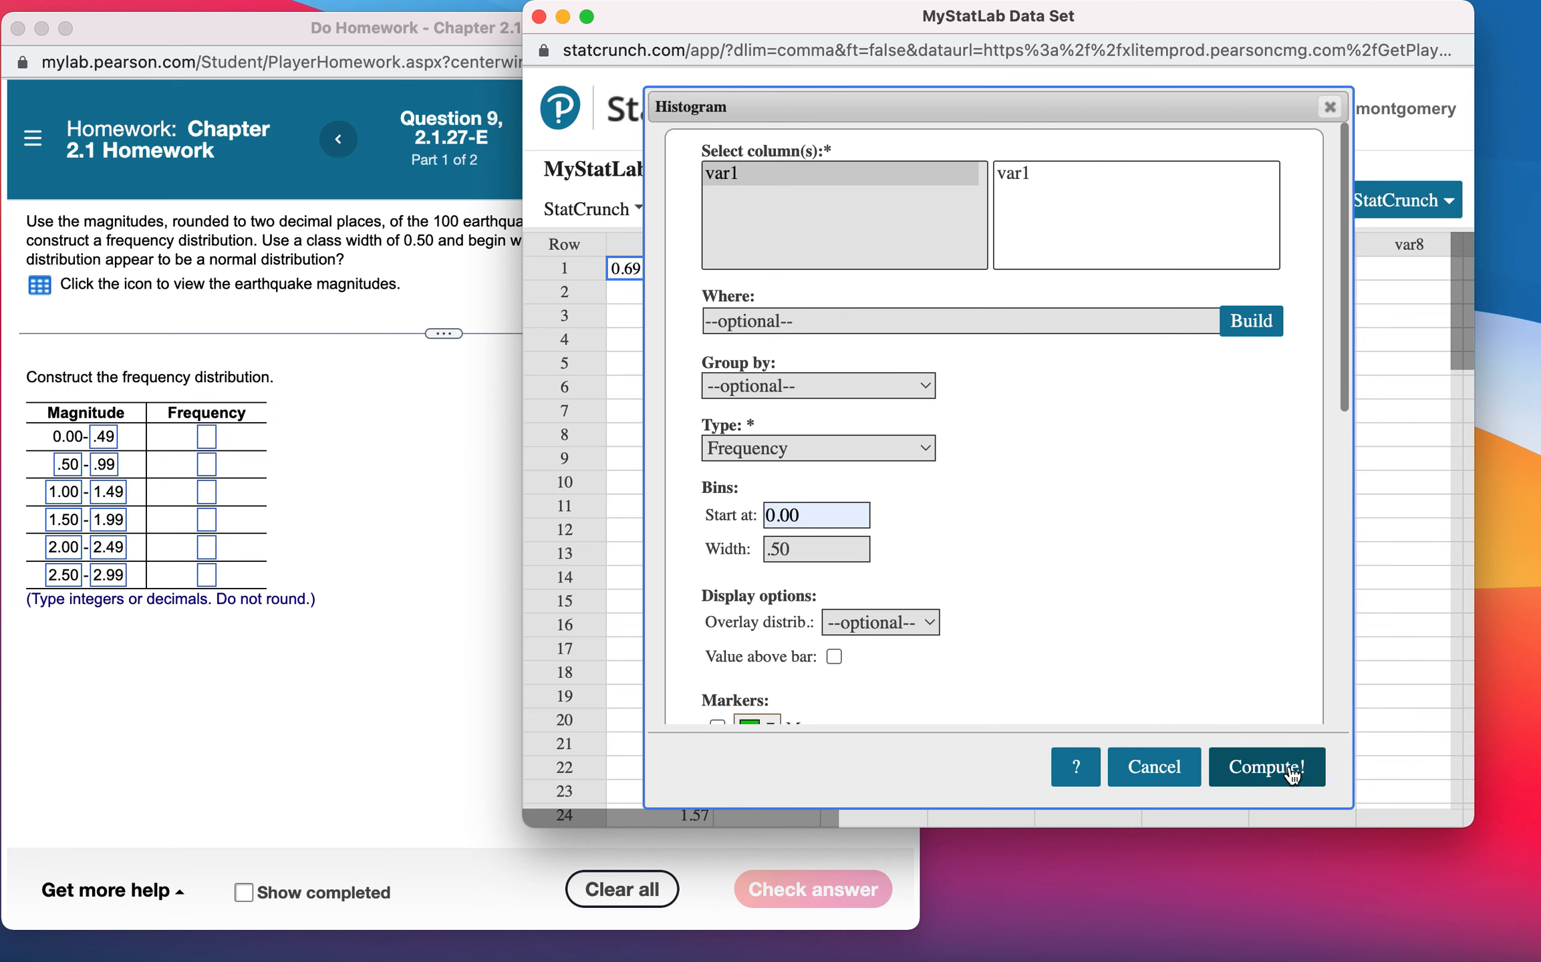
Arrange the homework and StatCrunch windows side by side so the frequency table and the histogram are both uncovered
left_click_drag(1136, 17, 1278, 38)
left_click_drag(1269, 258, 1218, 260)
left_click_drag(916, 918, 672, 887)
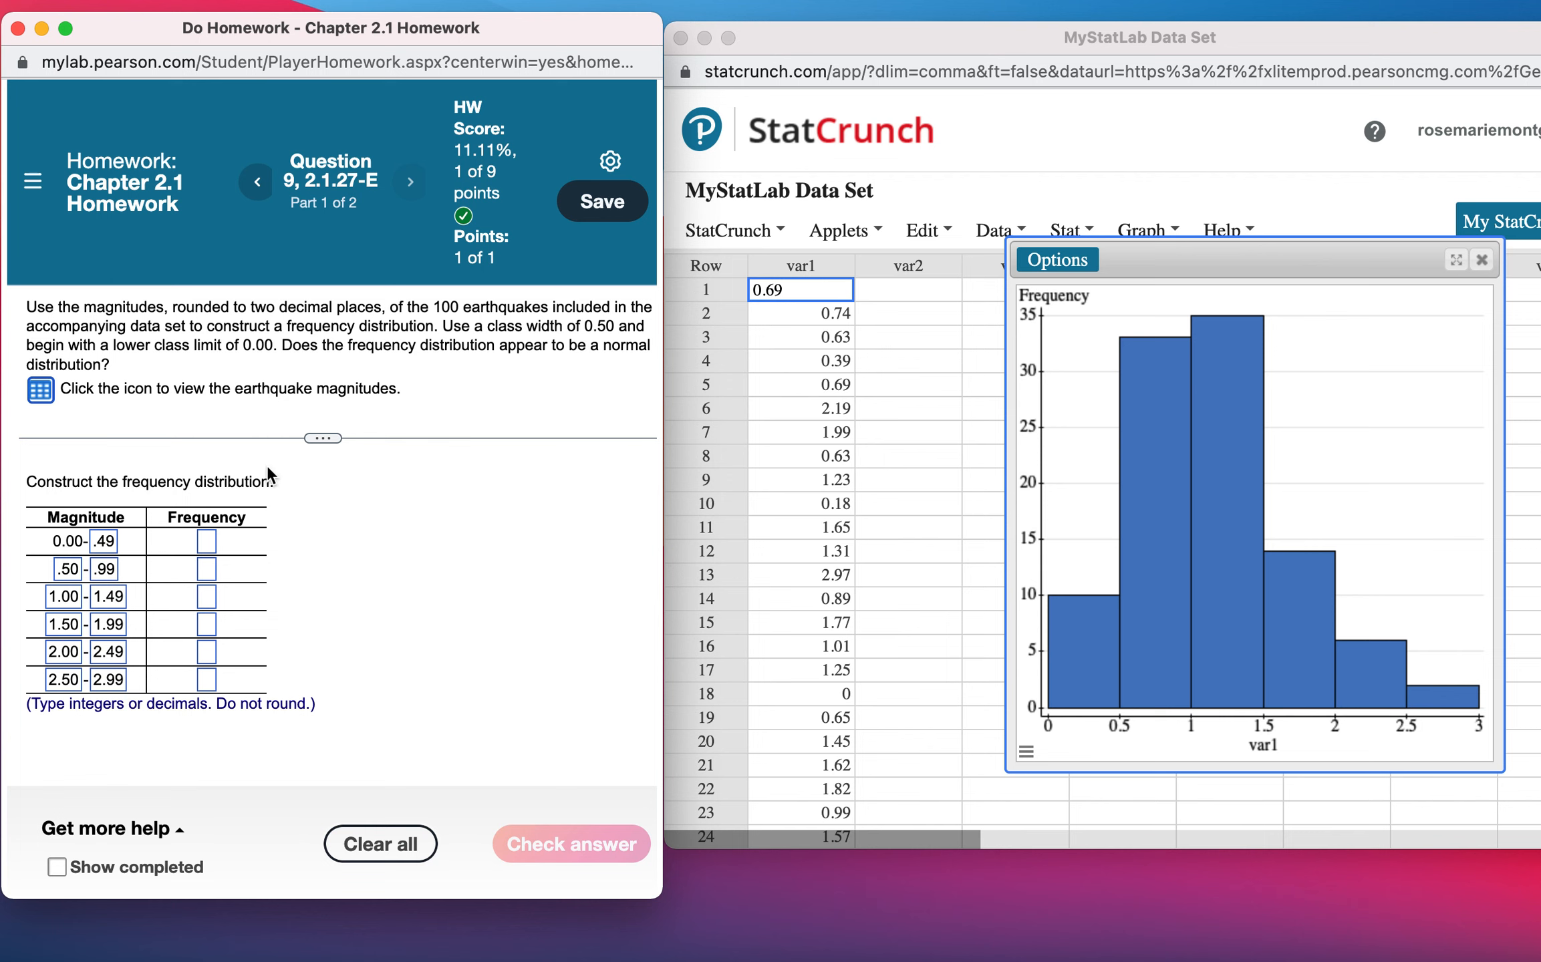
Use the first two histogram bars to enter frequencies of 10 for the 0.00-.49 class and 33 for the .50-.99 class
left_click(1091, 635)
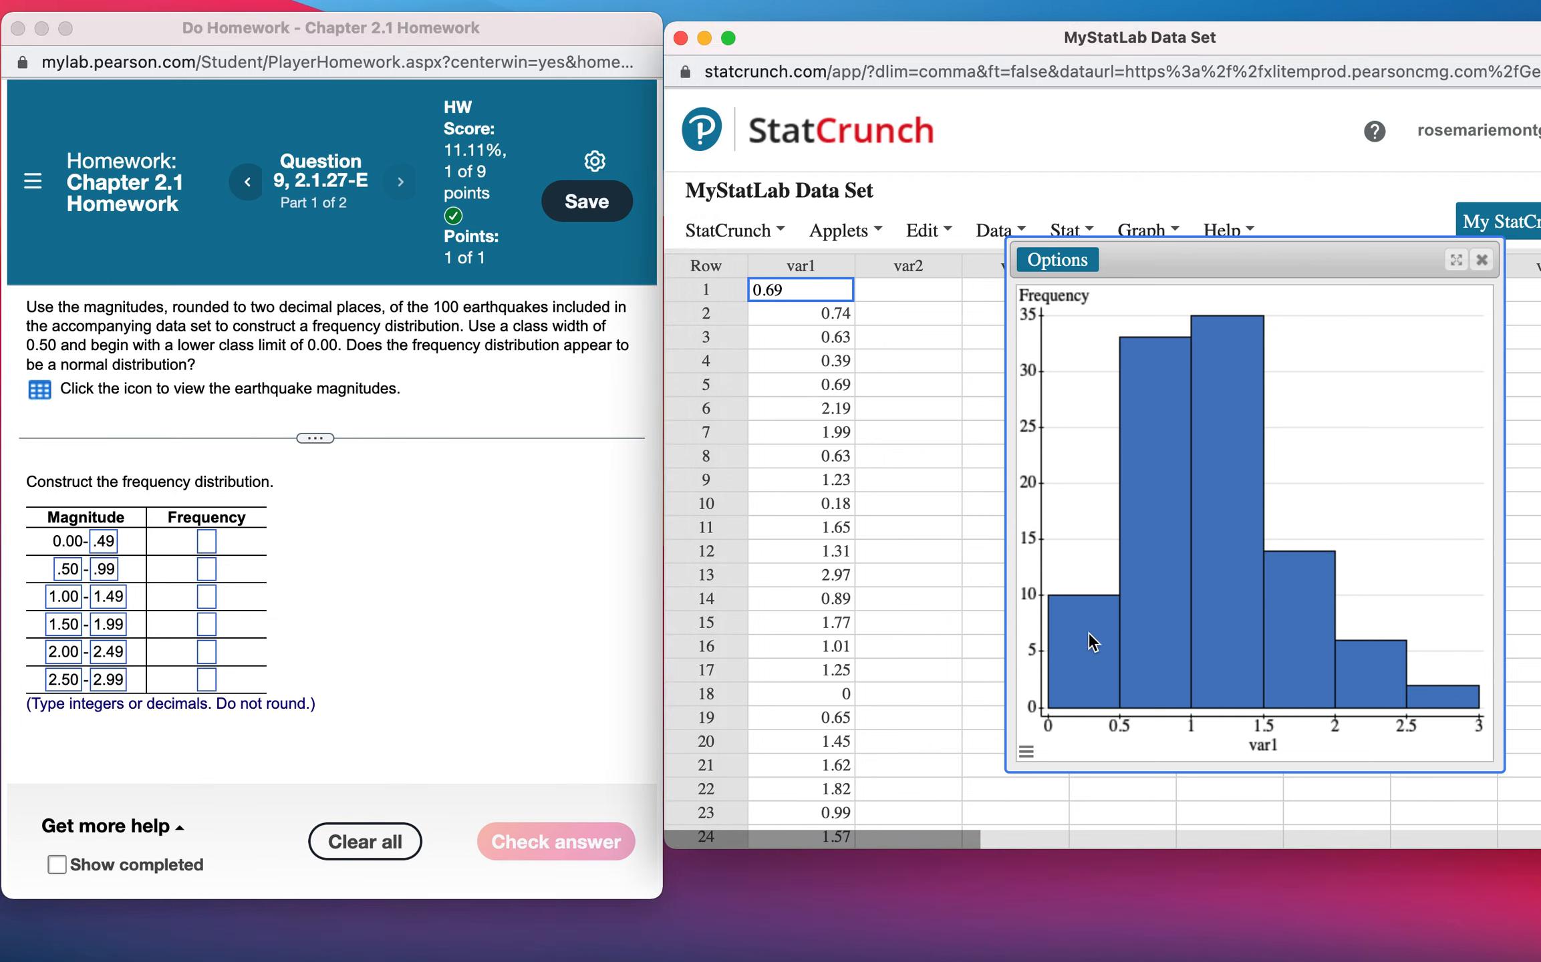
mouse_move(1076, 600)
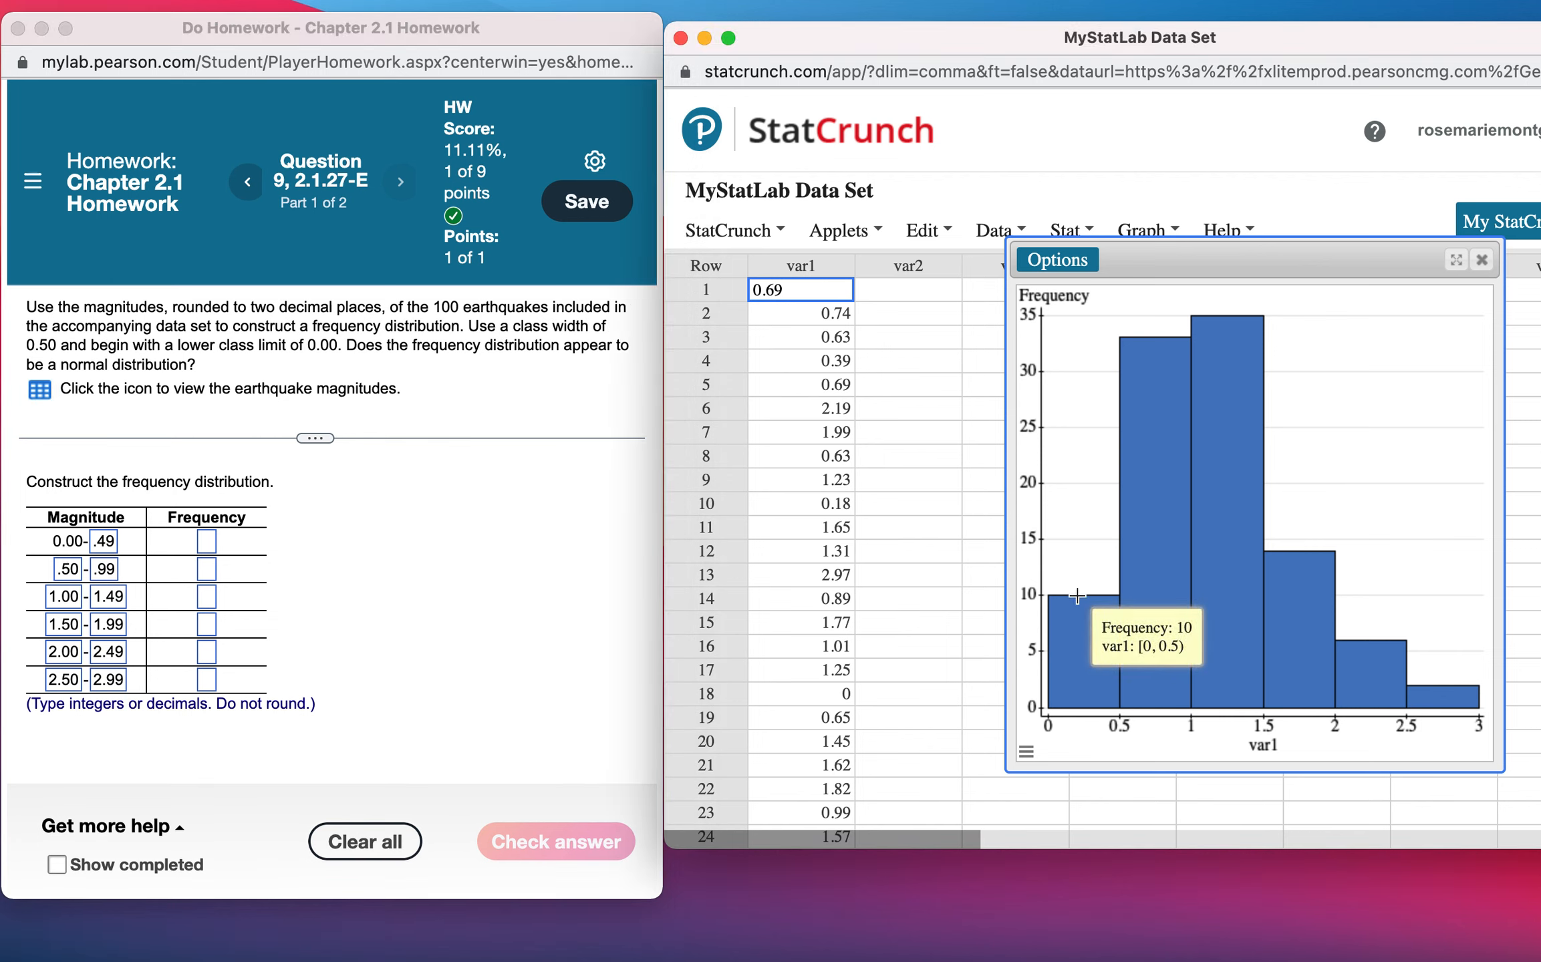
left_click(209, 542)
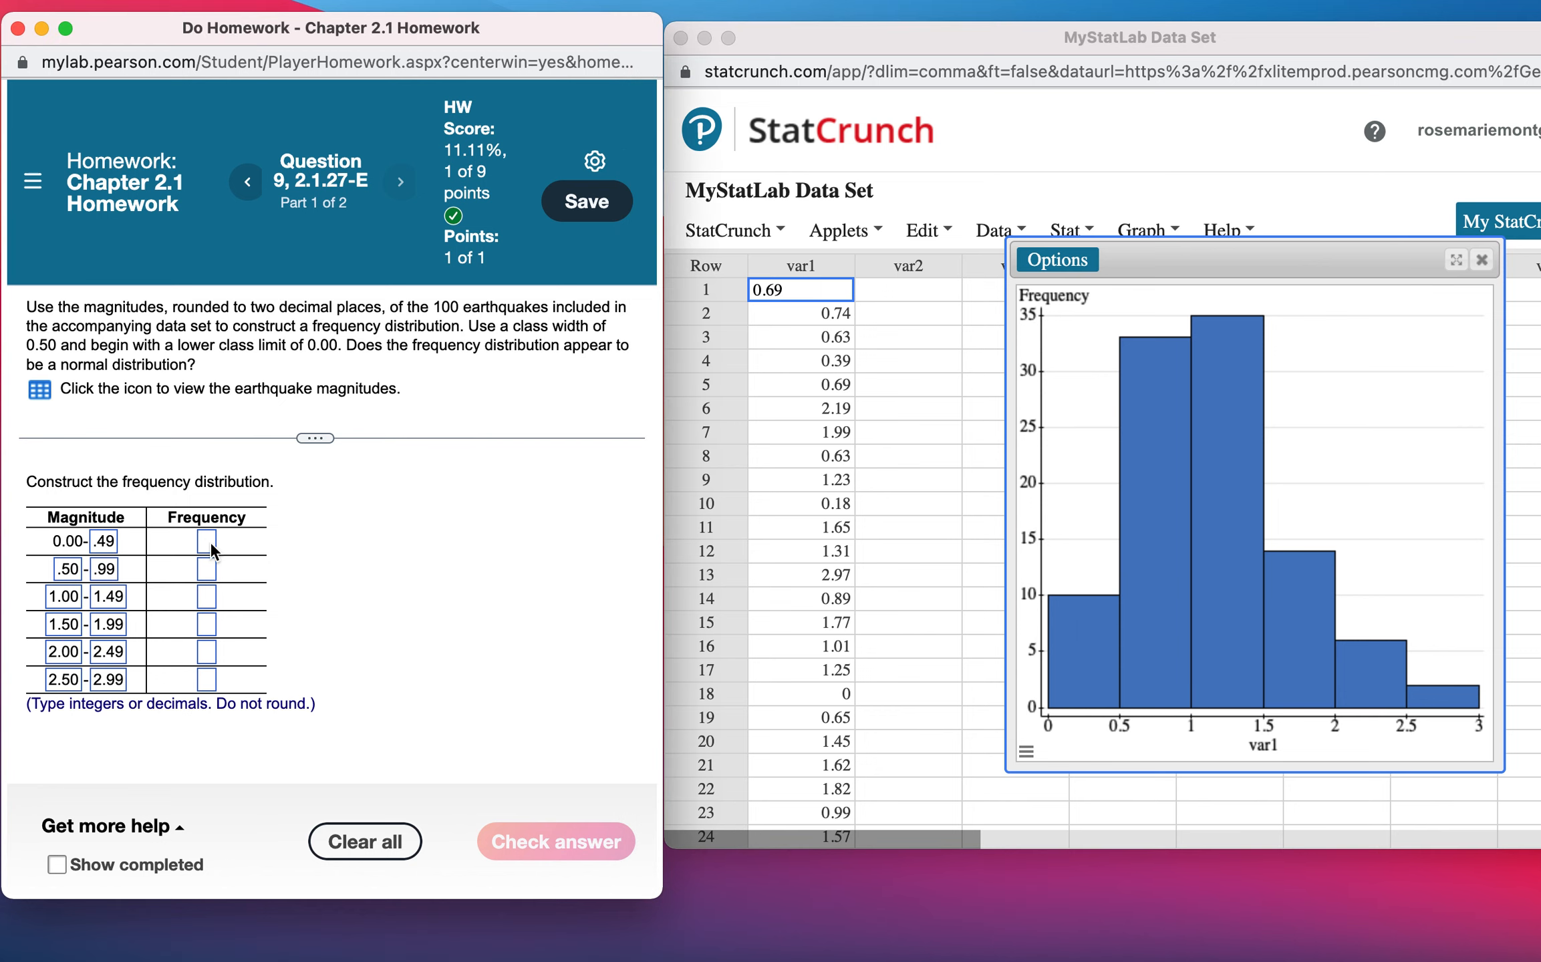
type("10")
left_click(209, 573)
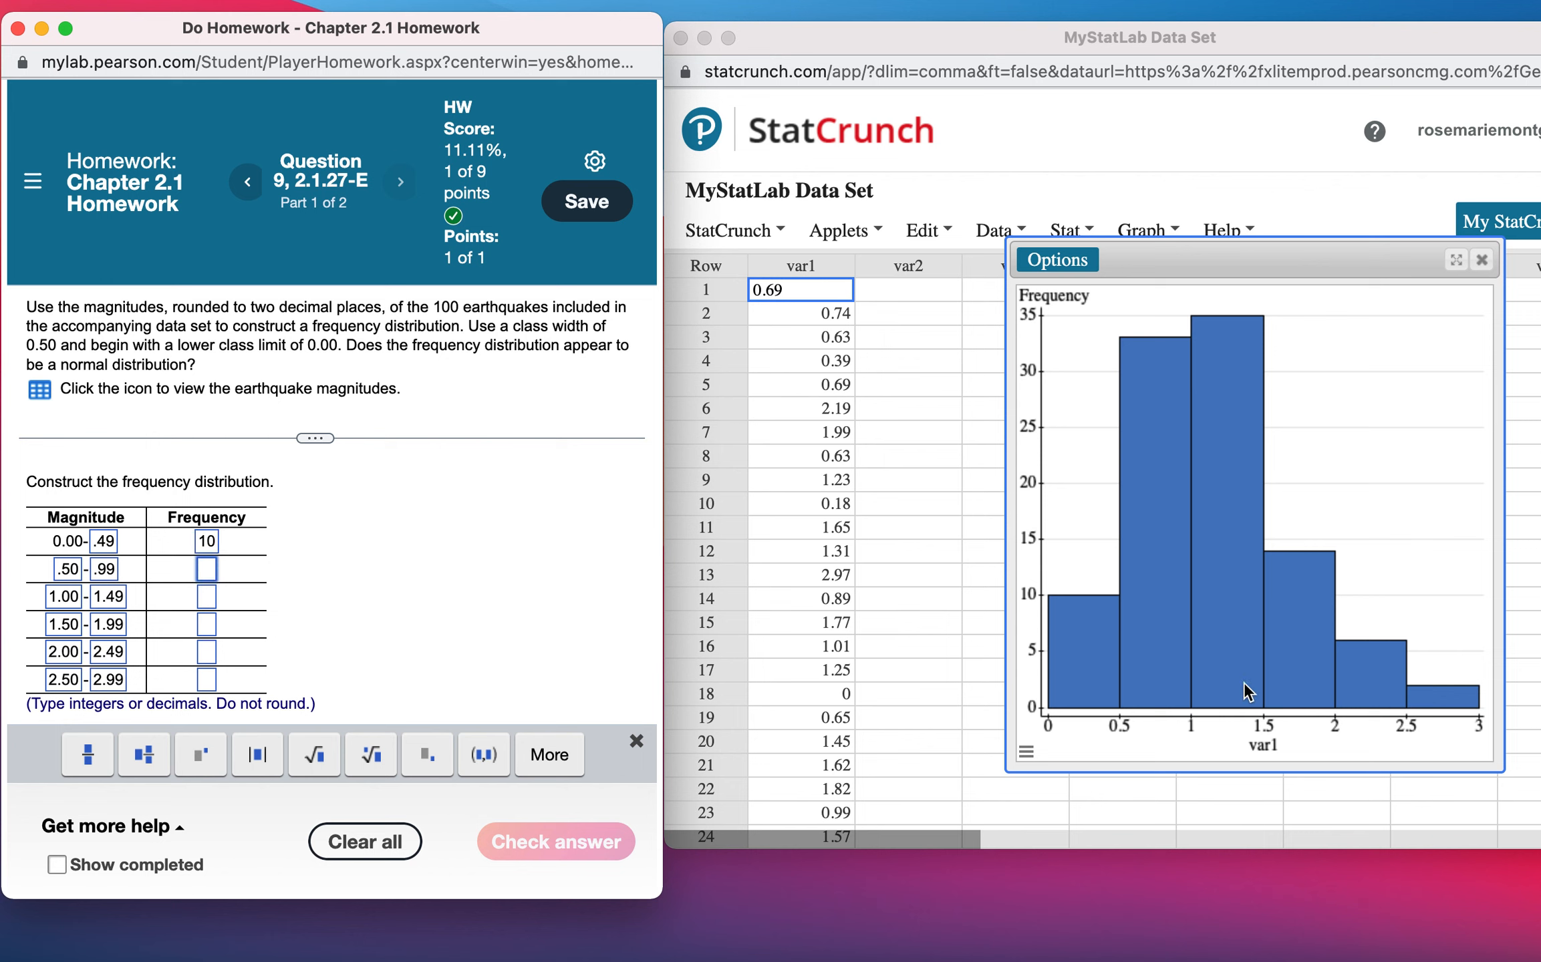
left_click(1176, 377)
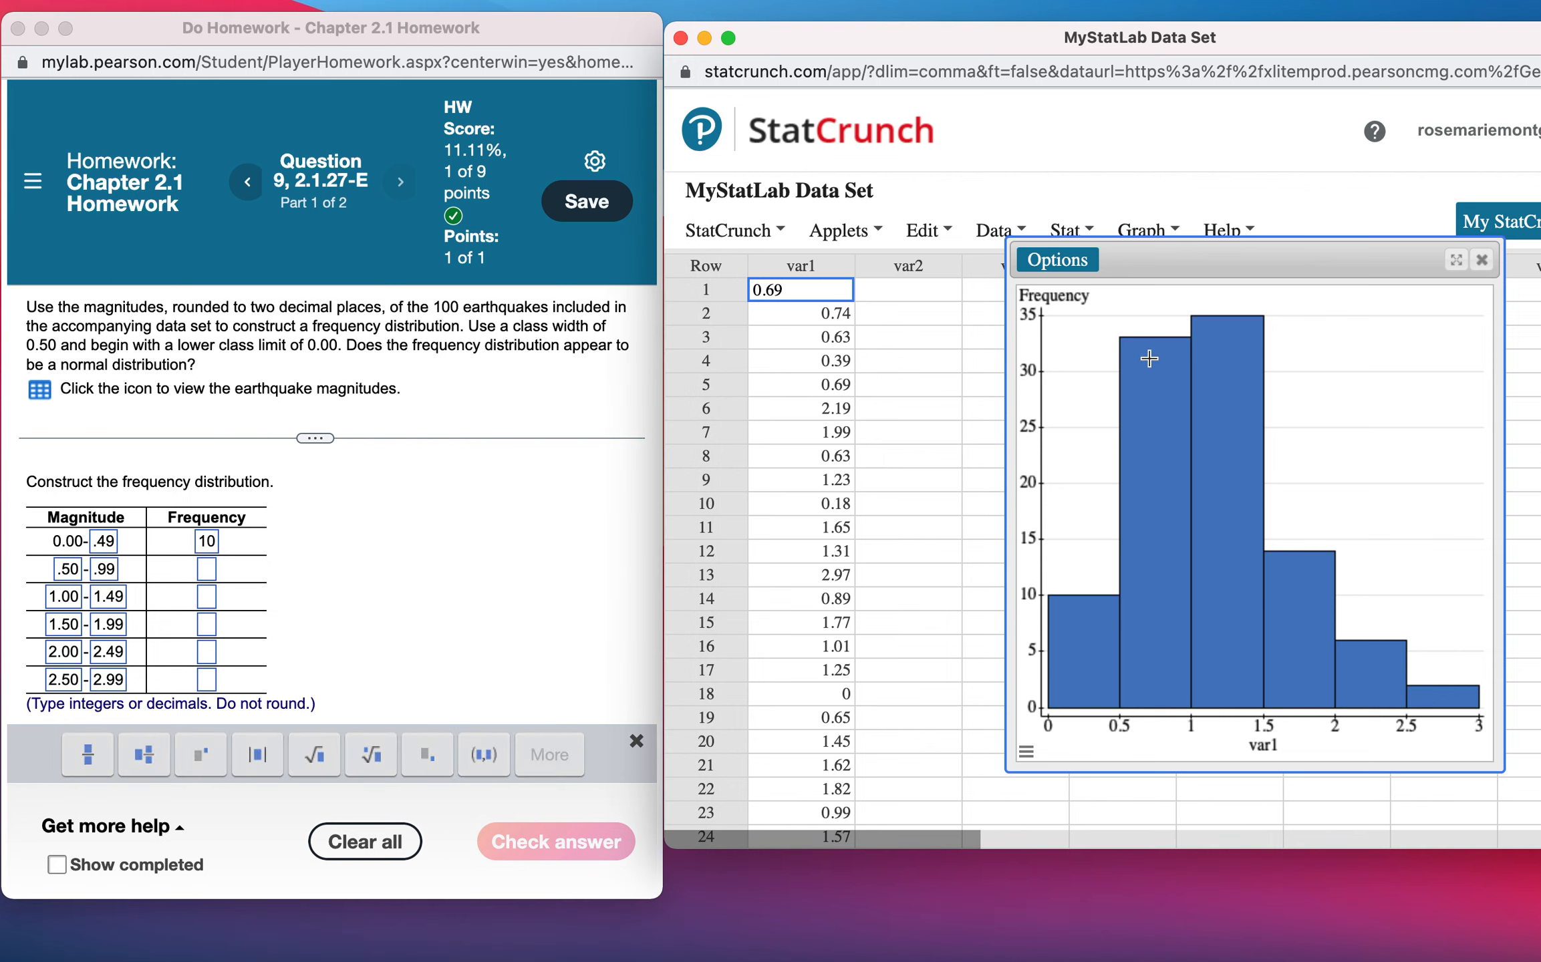
mouse_move(1149, 356)
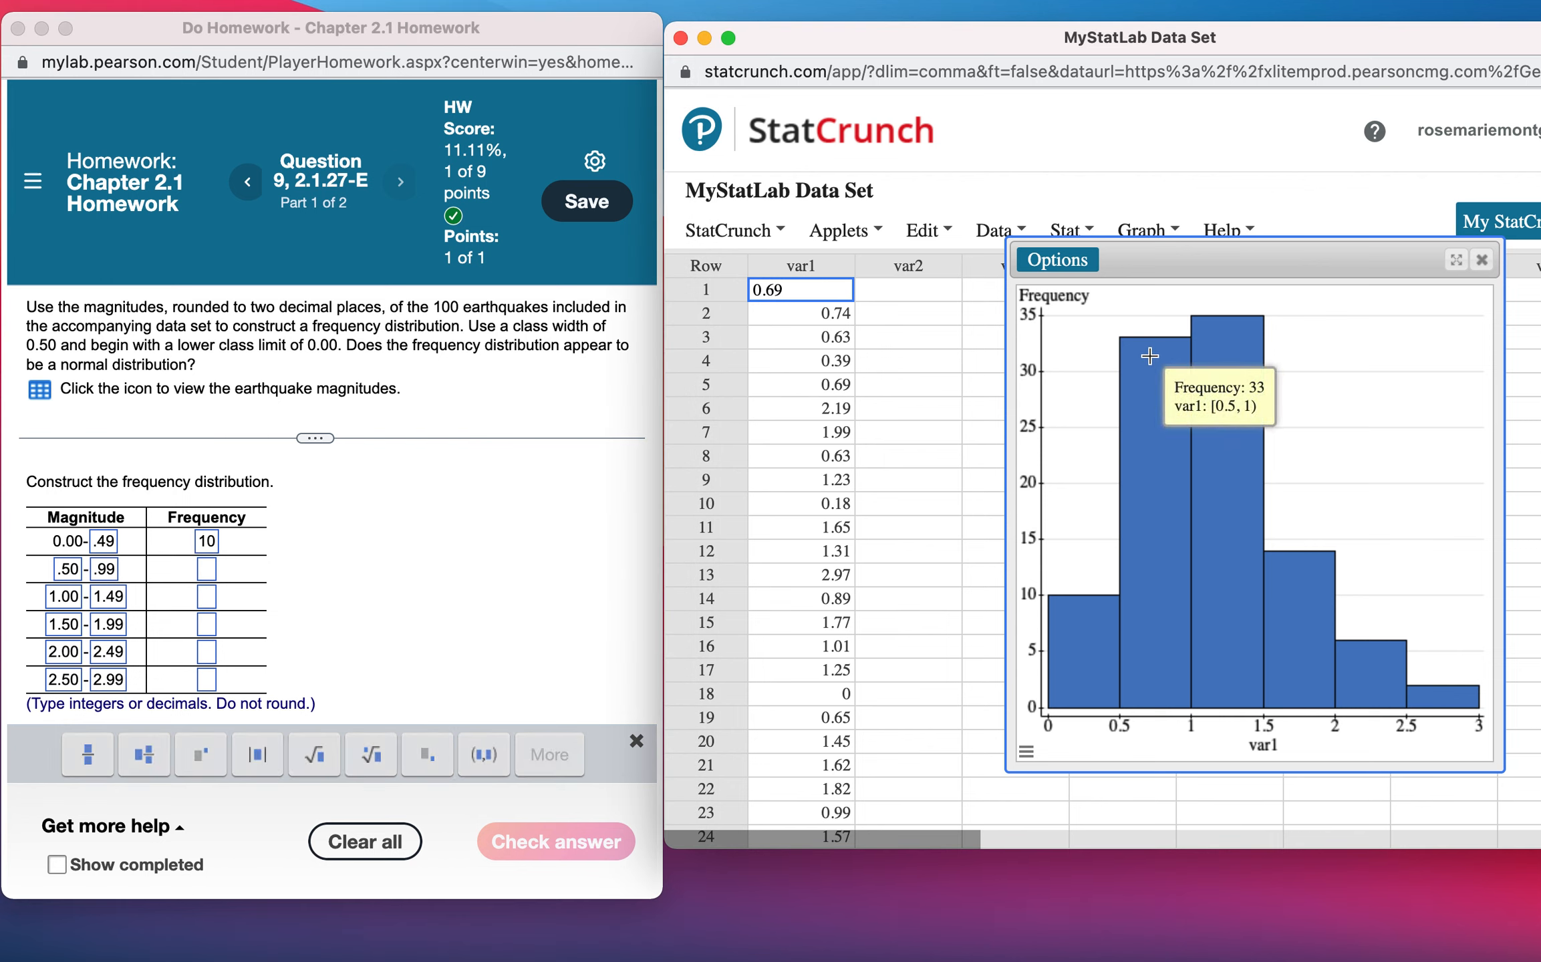
left_click(208, 571)
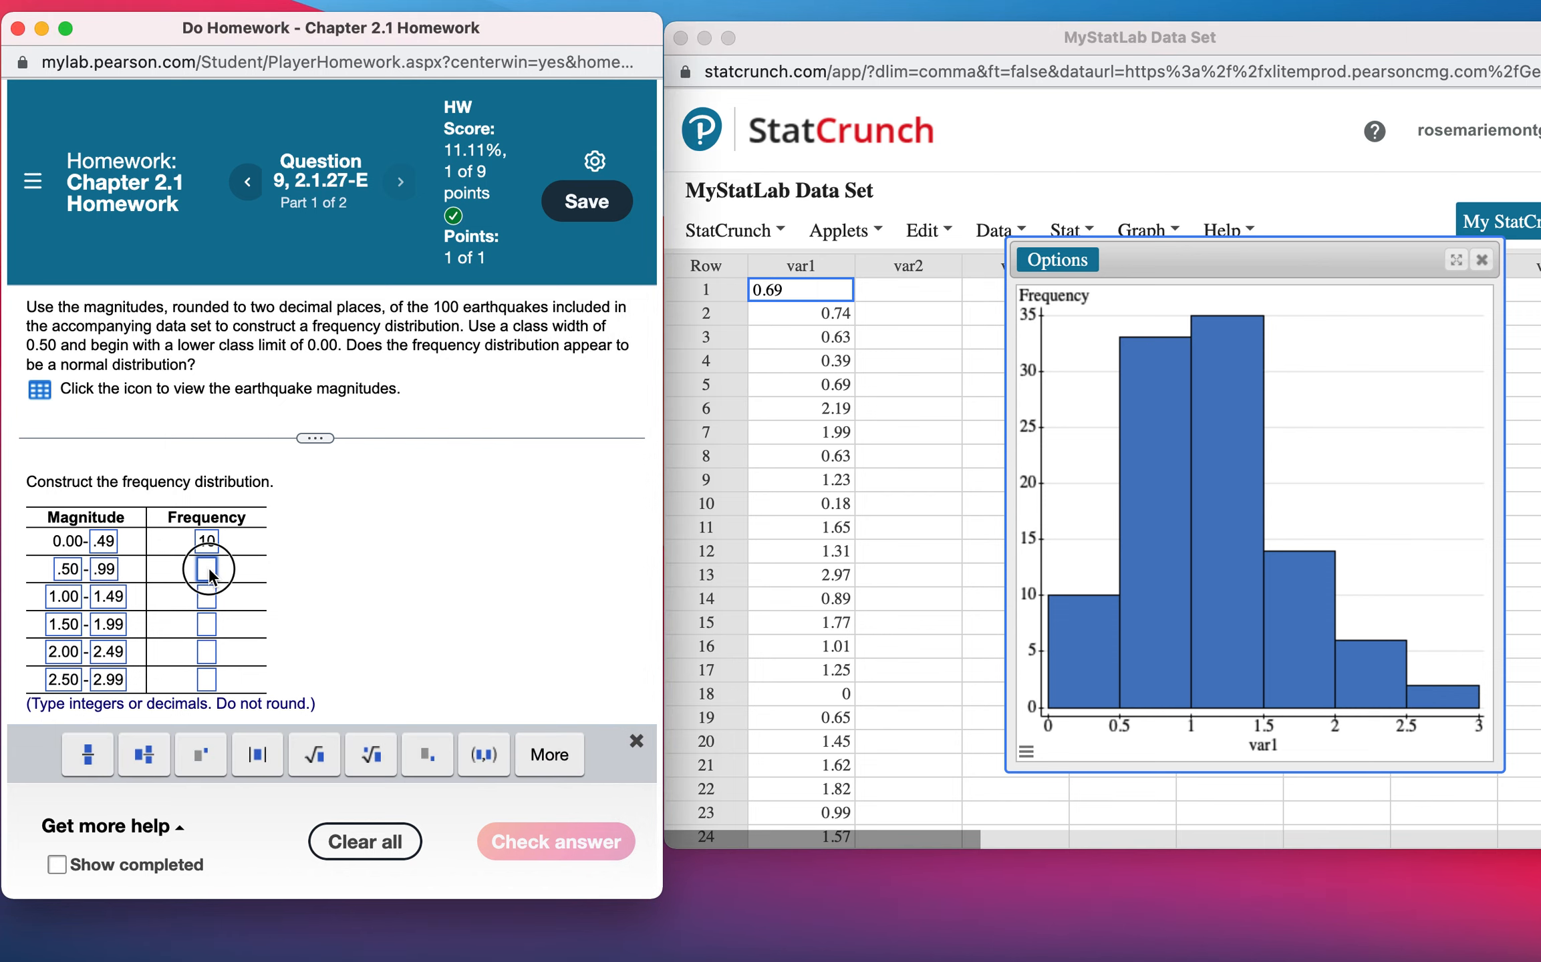
type("33")
Use the third and fourth histogram bars to enter frequencies of 35 for the 1.00-1.49 class and 14 for the 1.50-1.99 class
left_click(204, 601)
left_click(1223, 320)
mouse_move(1221, 319)
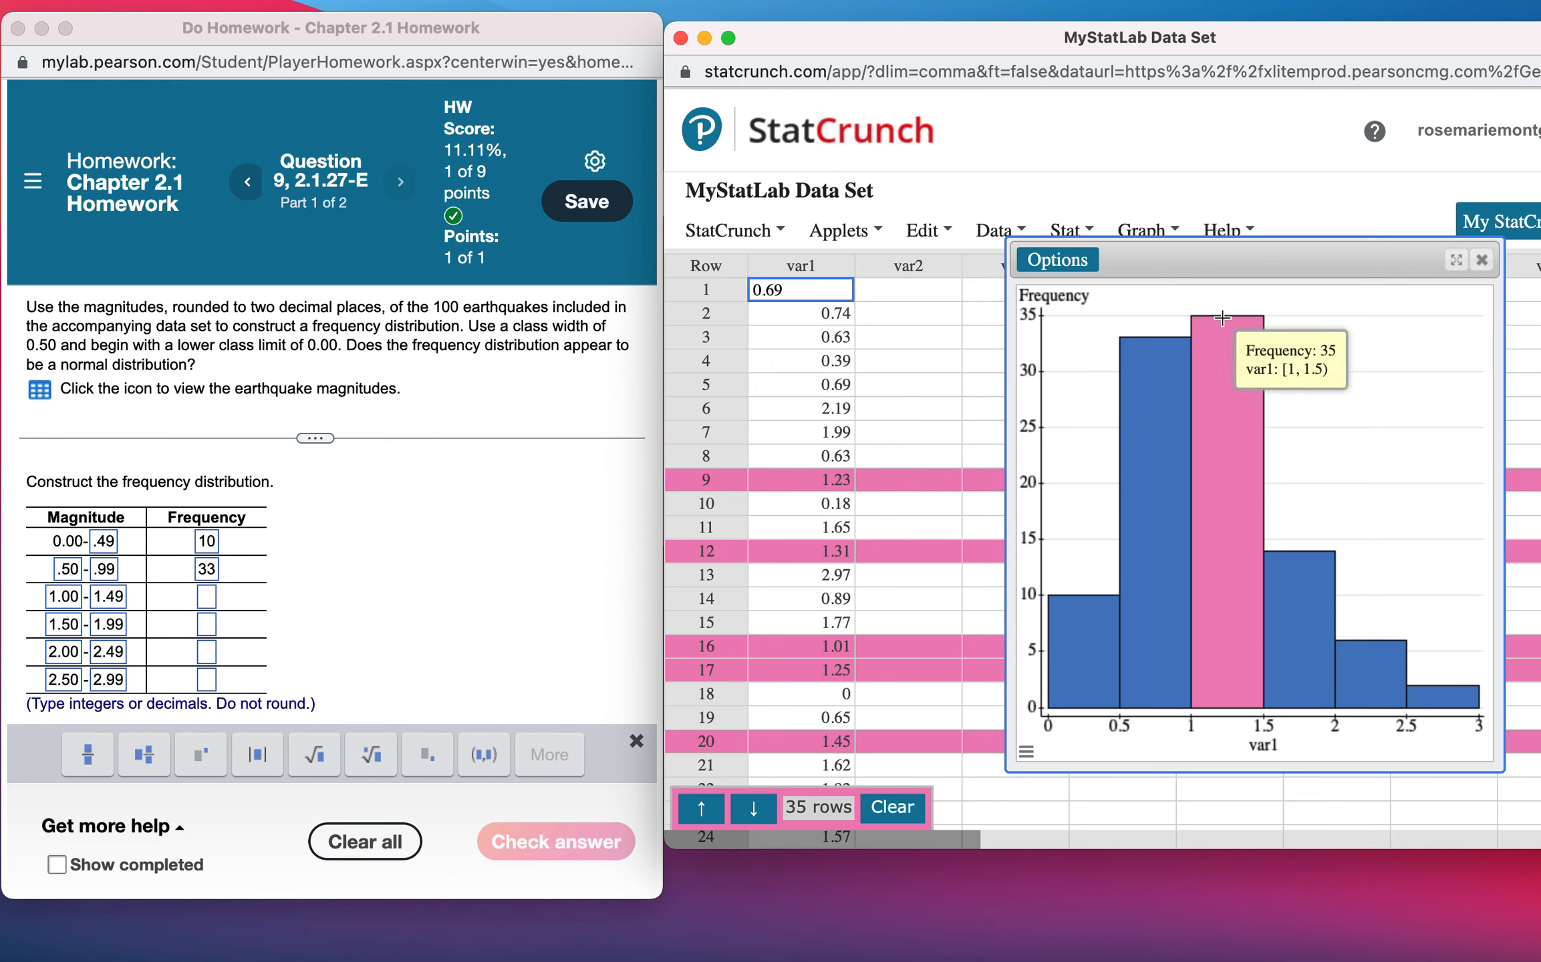
left_click(209, 596)
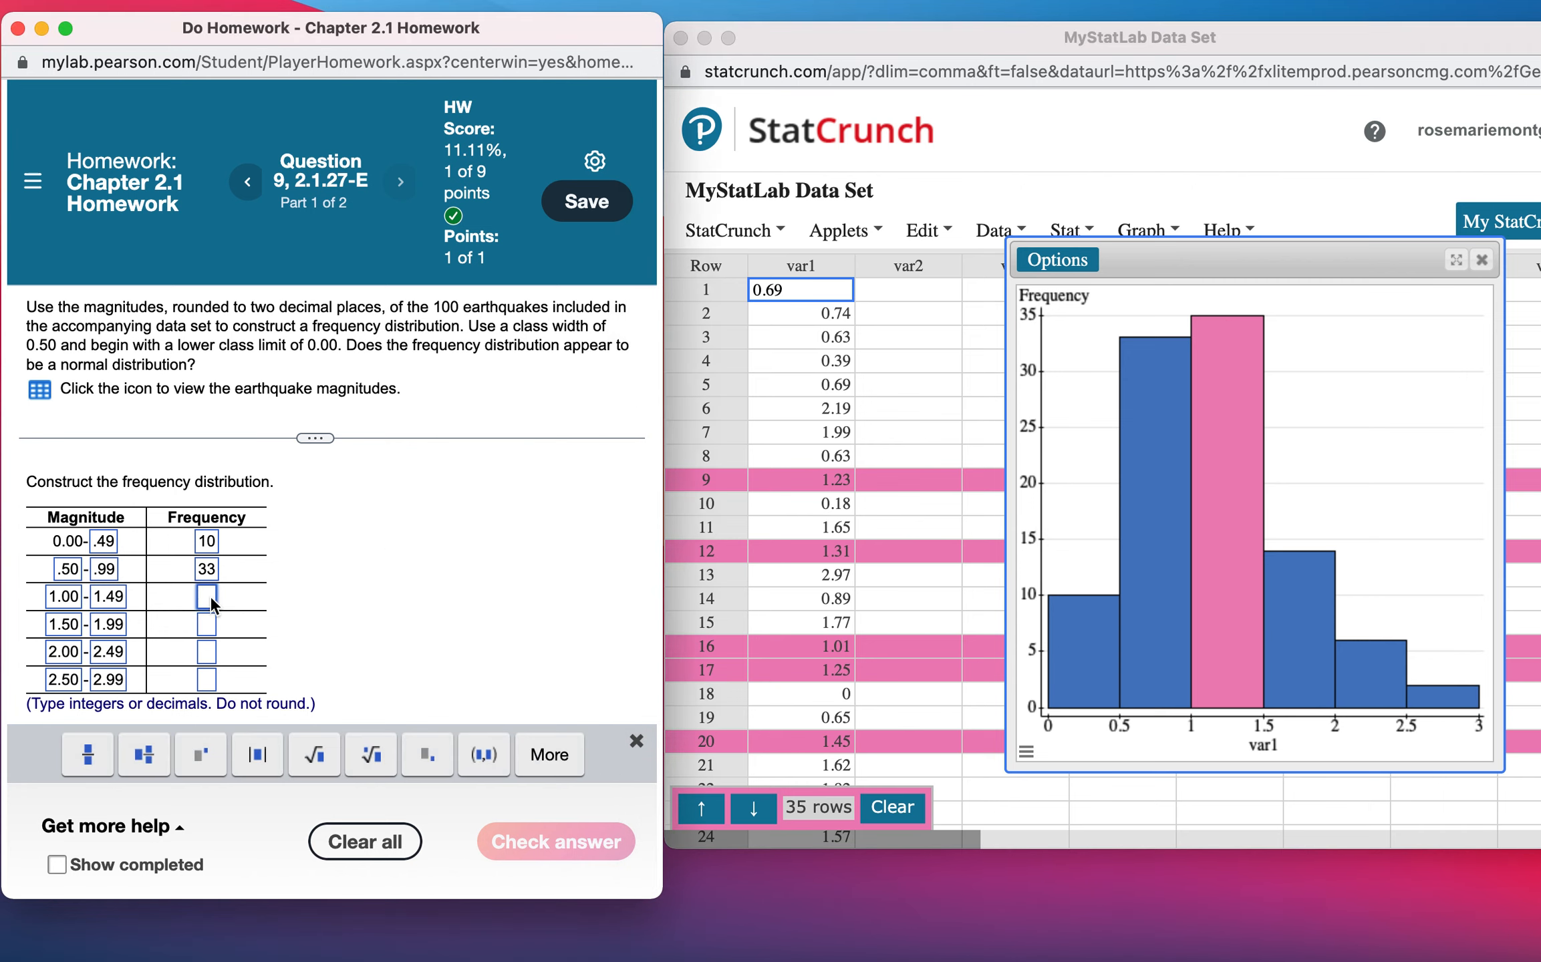
type("35")
left_click(1299, 628, "shift")
left_click(206, 624)
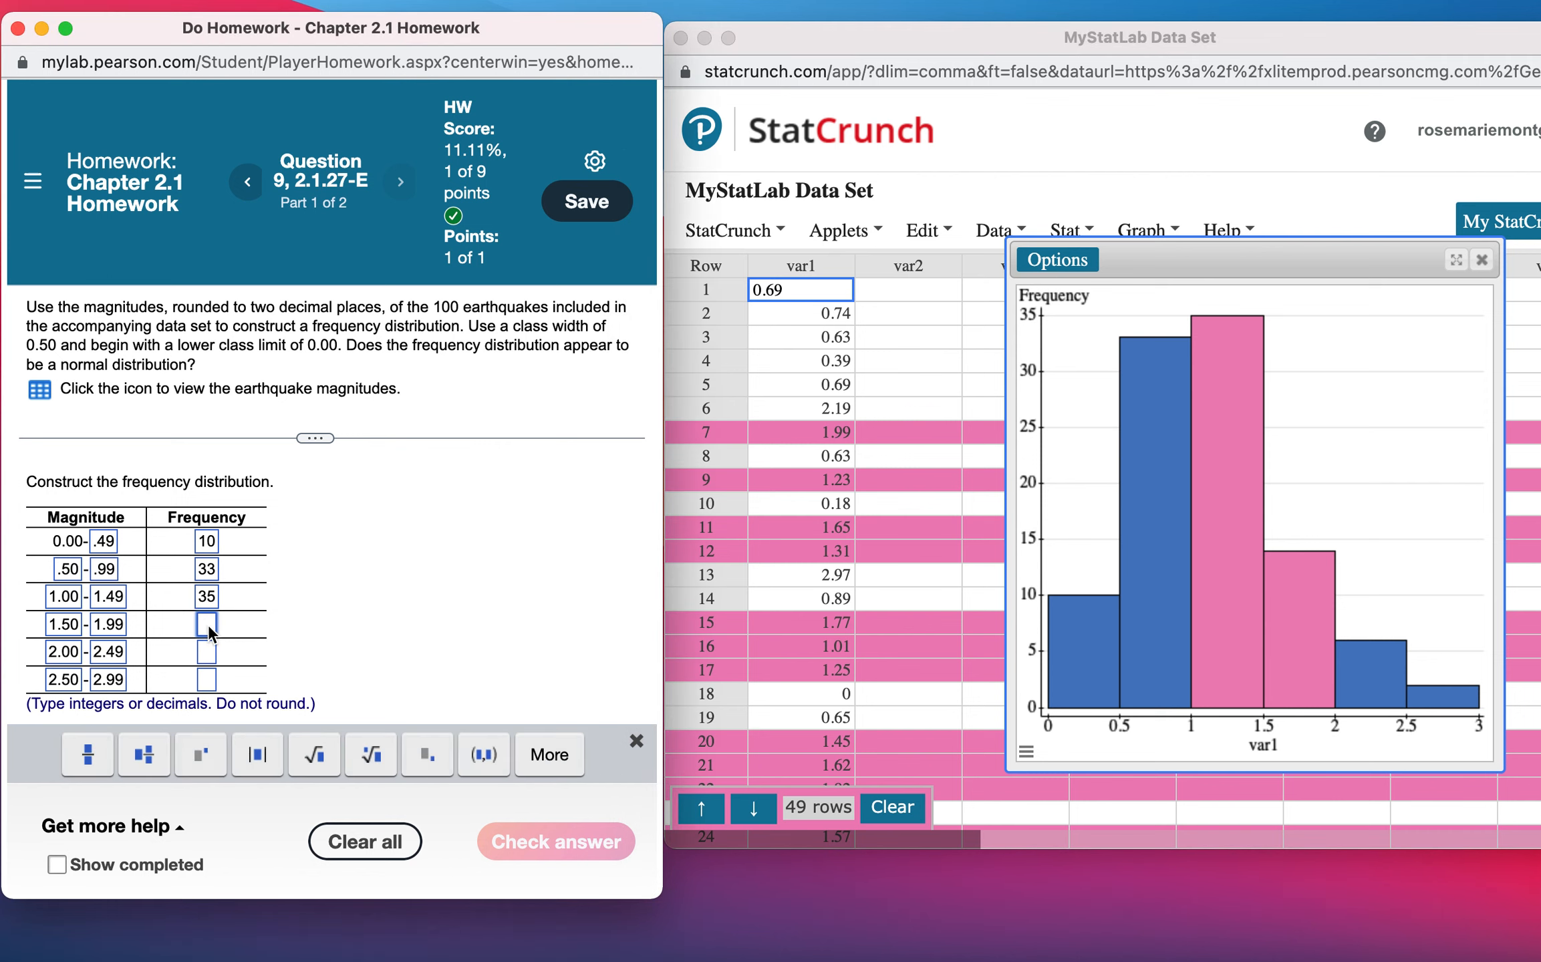
type("14")
key("Tab")
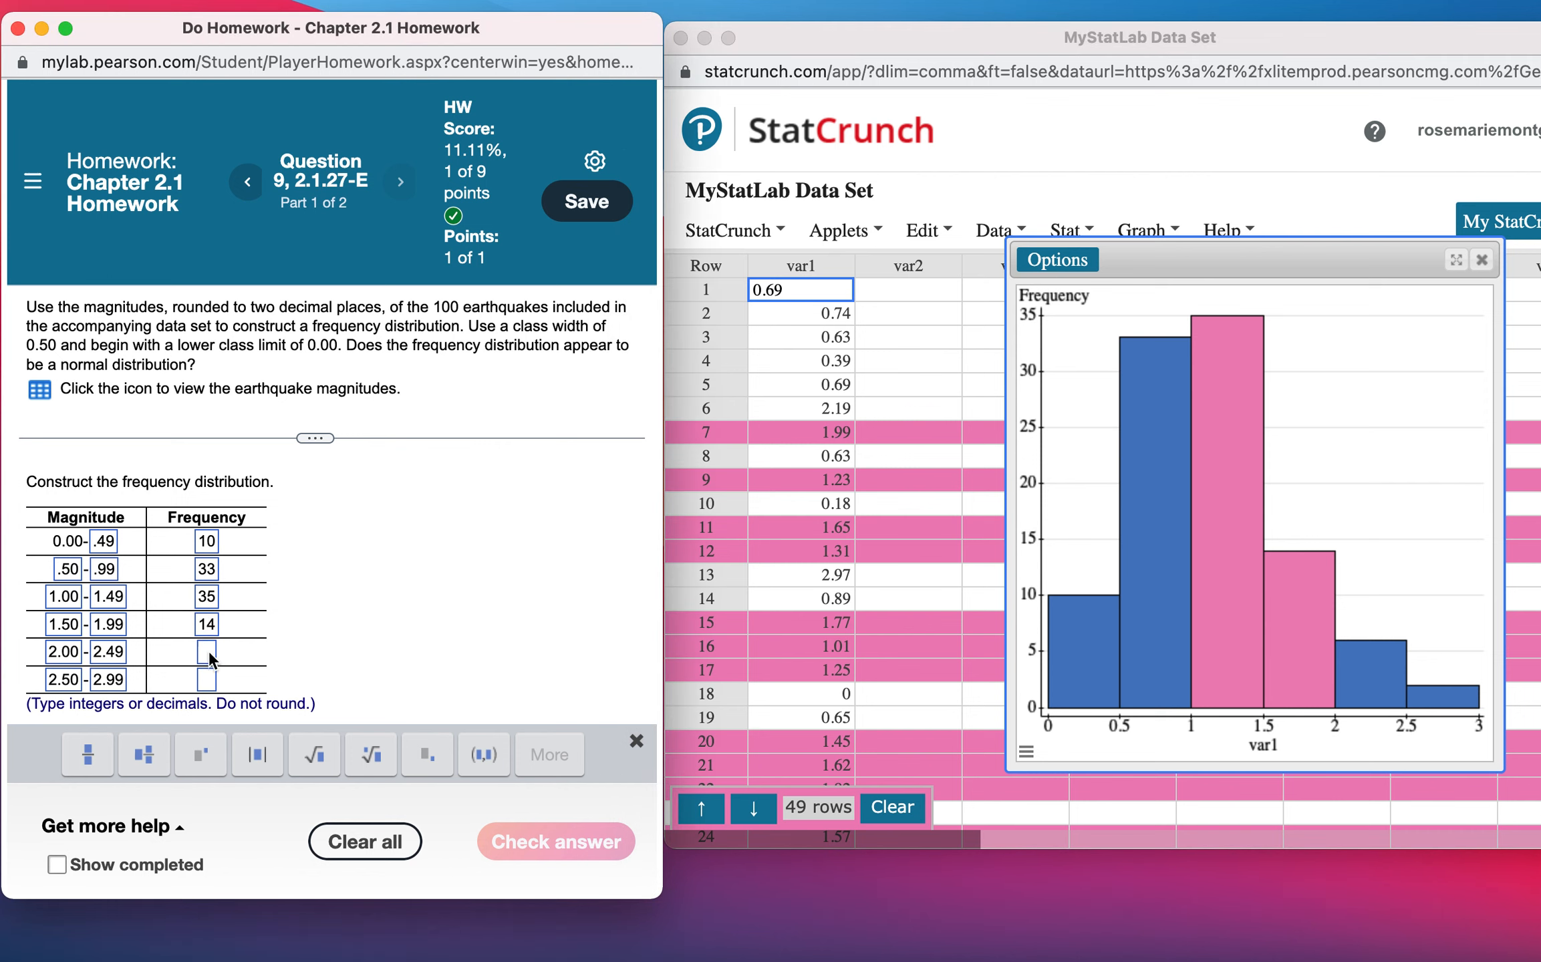
Enter frequencies of 6 for 2.00-2.49 and 2 for 2.50-2.99 from the last two bars, and submit the table for checking
left_click(1379, 665)
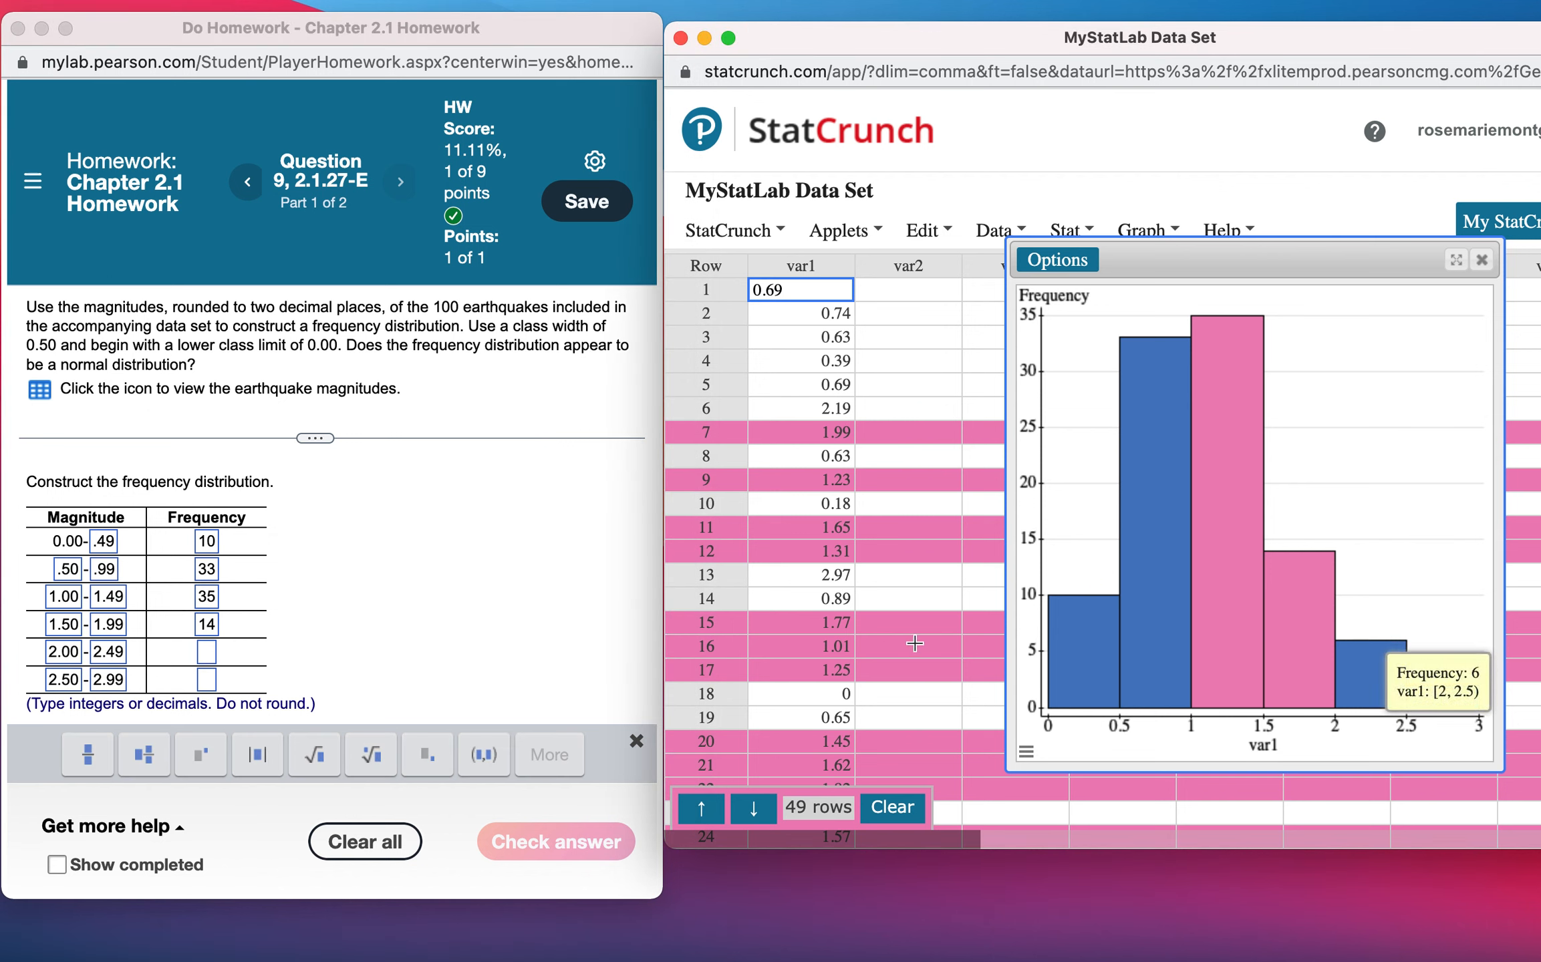
left_click(206, 653)
type("6")
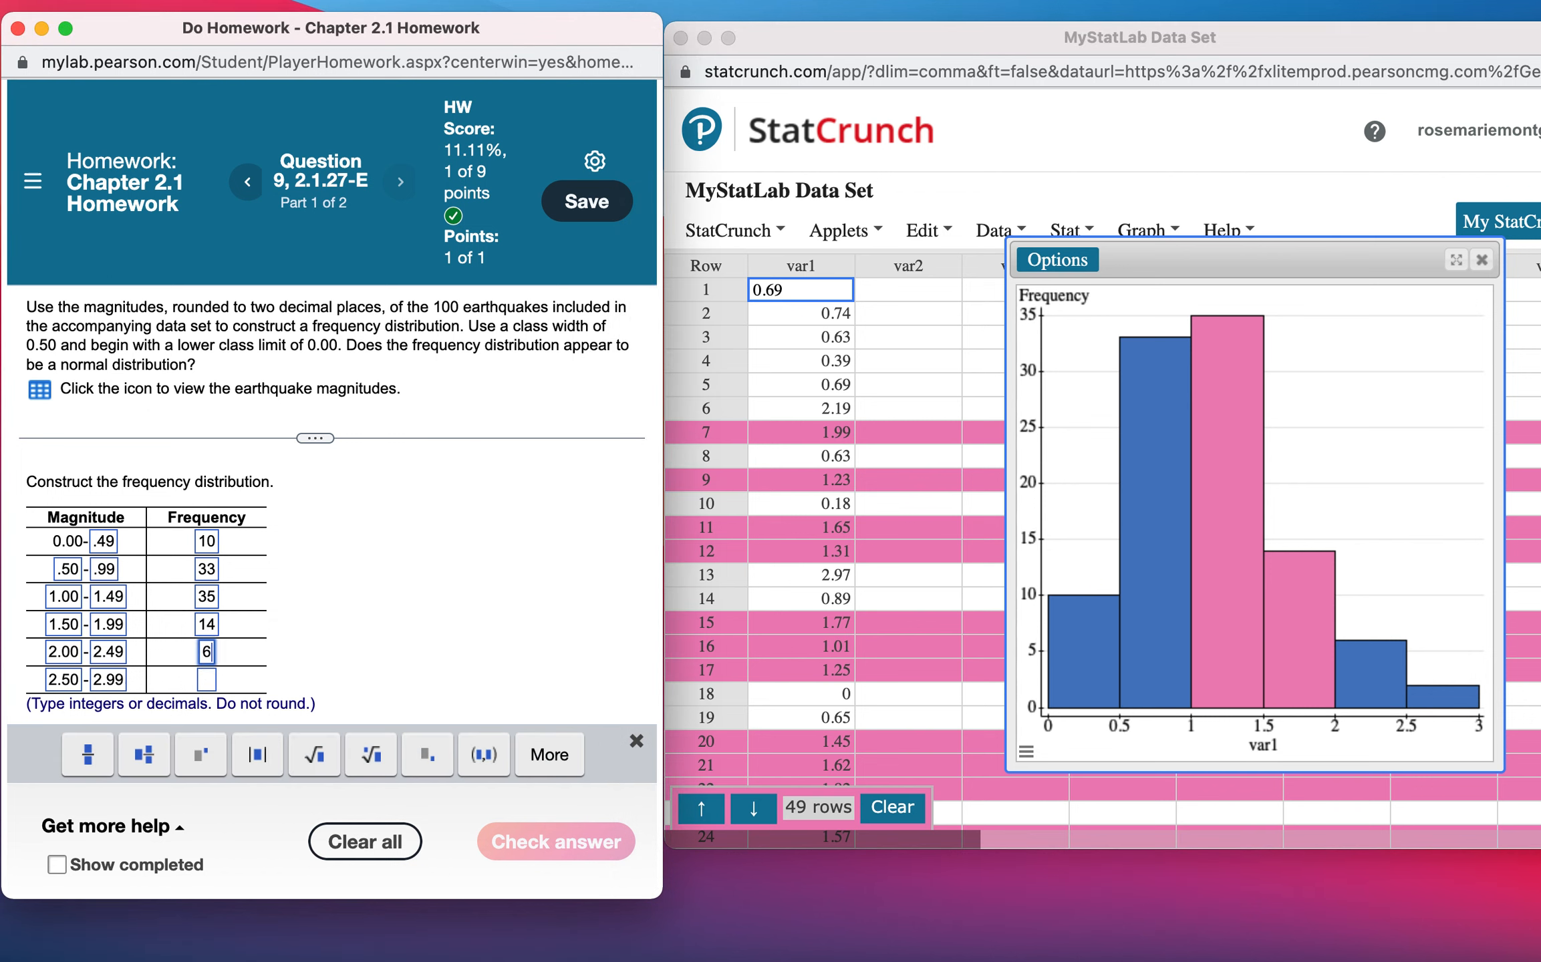
left_click(1451, 697)
mouse_move(1440, 689)
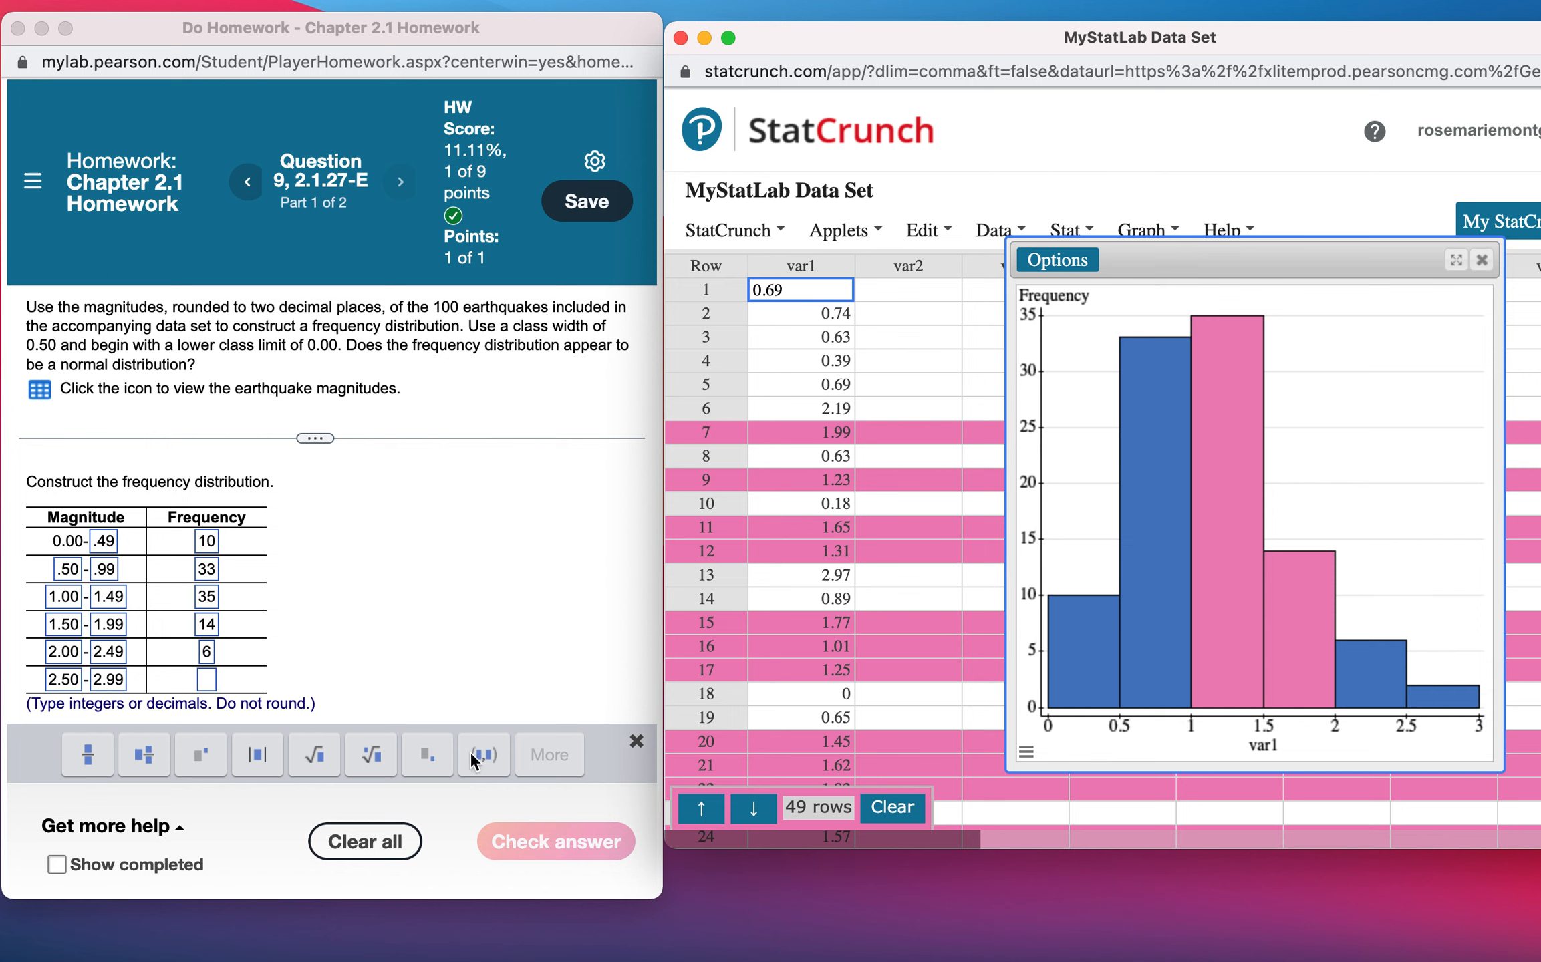
left_click(208, 680)
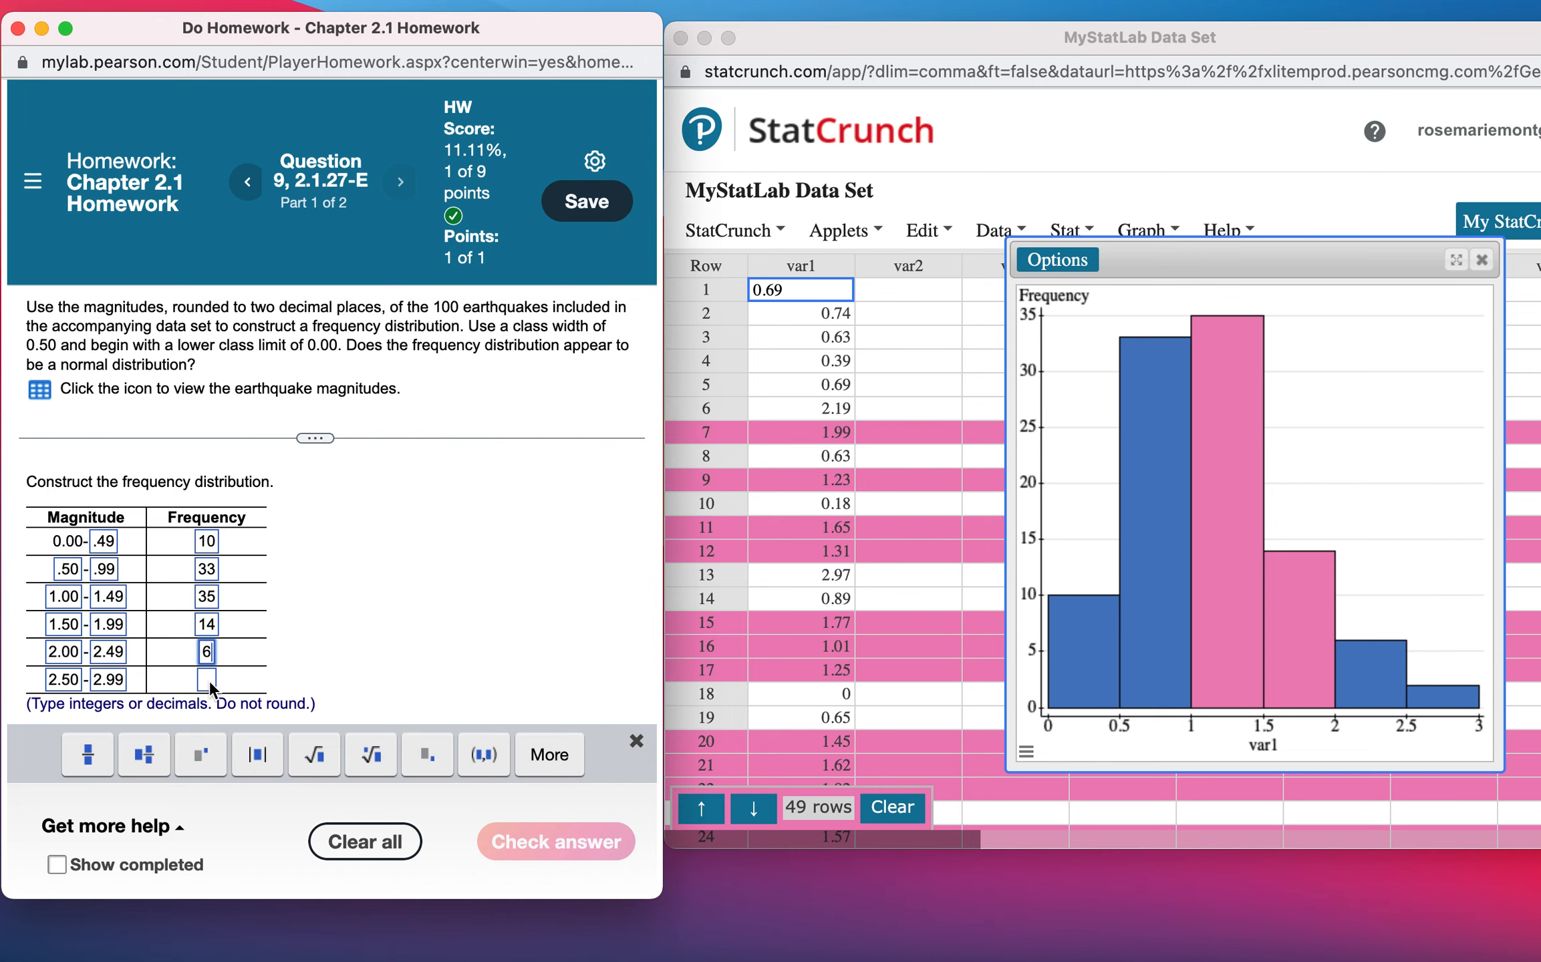
type("2")
left_click(576, 842)
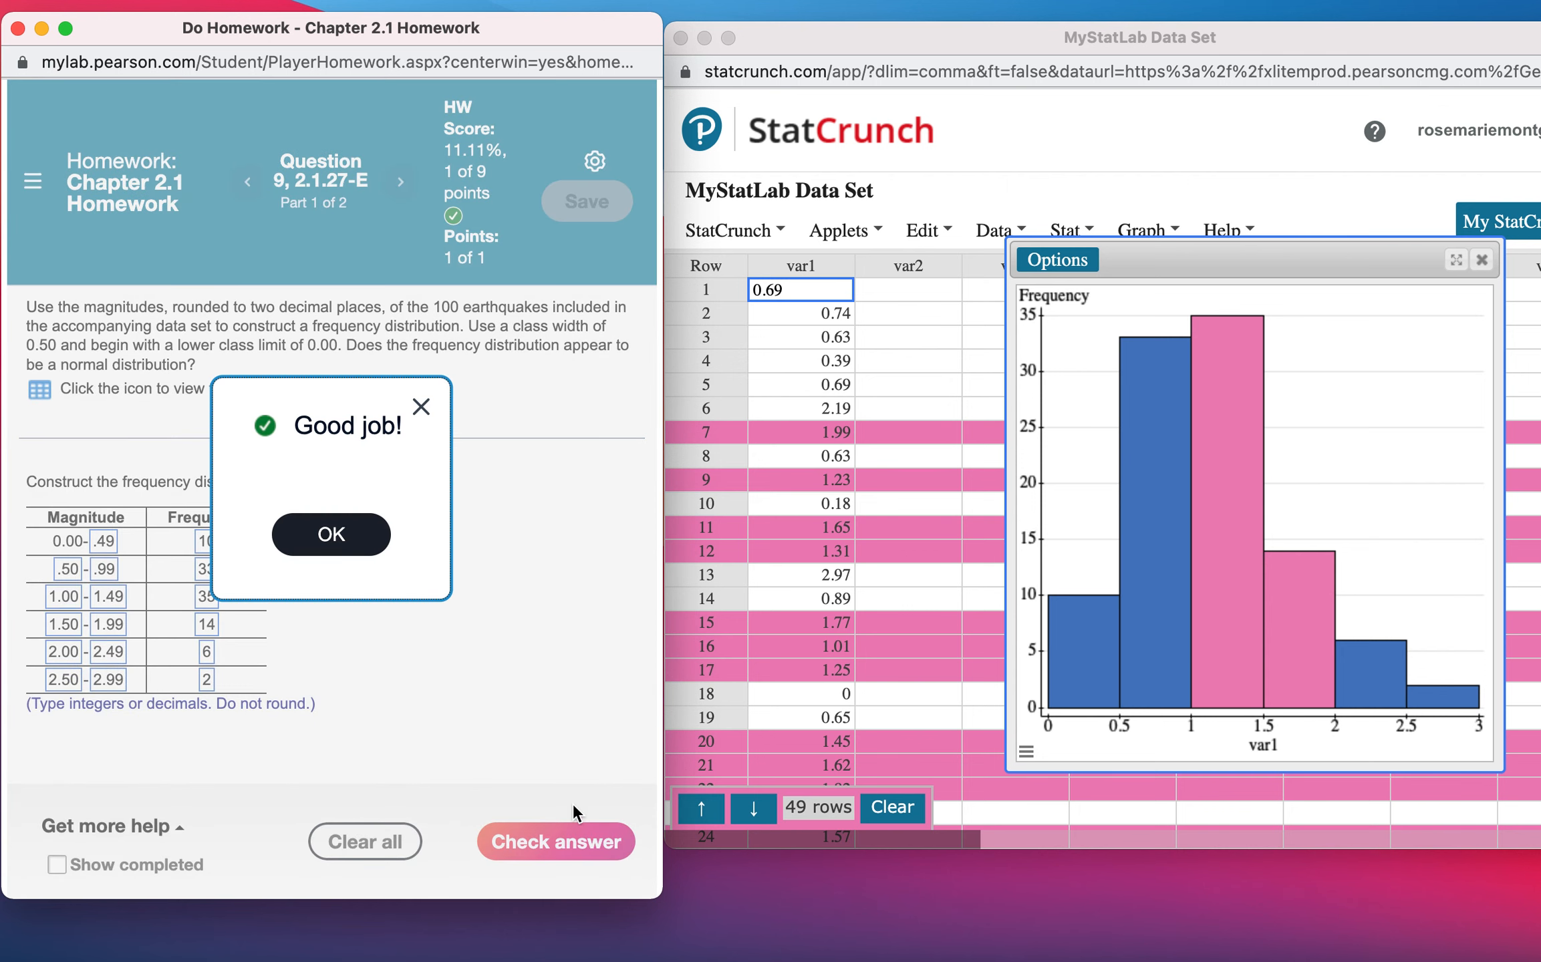
left_click(367, 535)
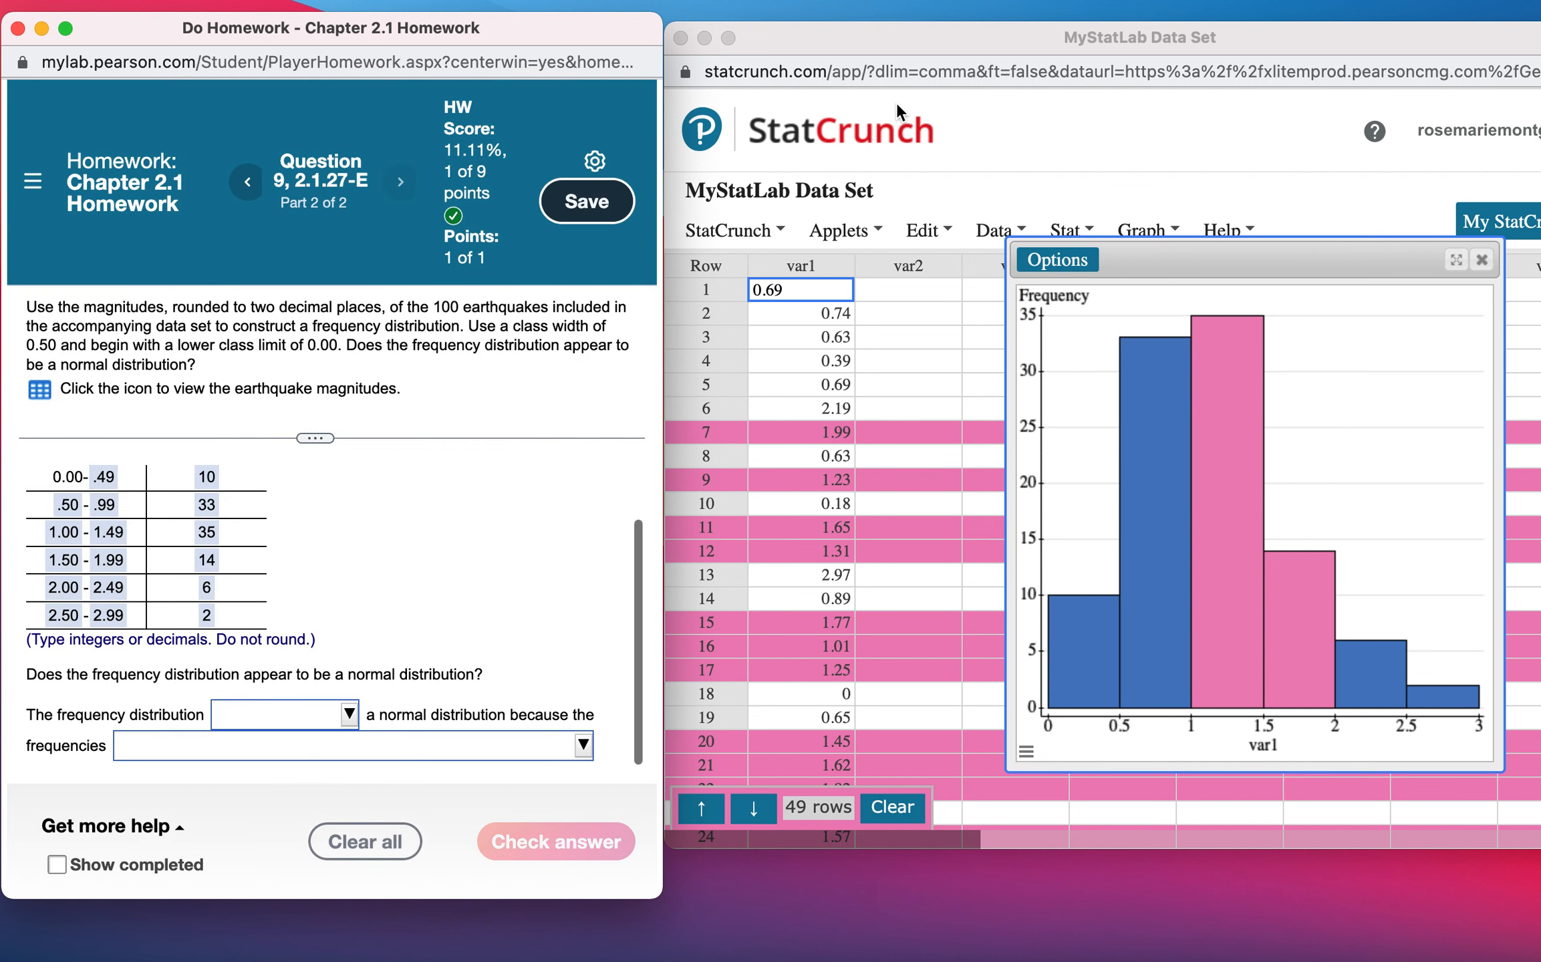
Close the StatCrunch window and widen the homework window so the part 2 question has more room
left_click(682, 38)
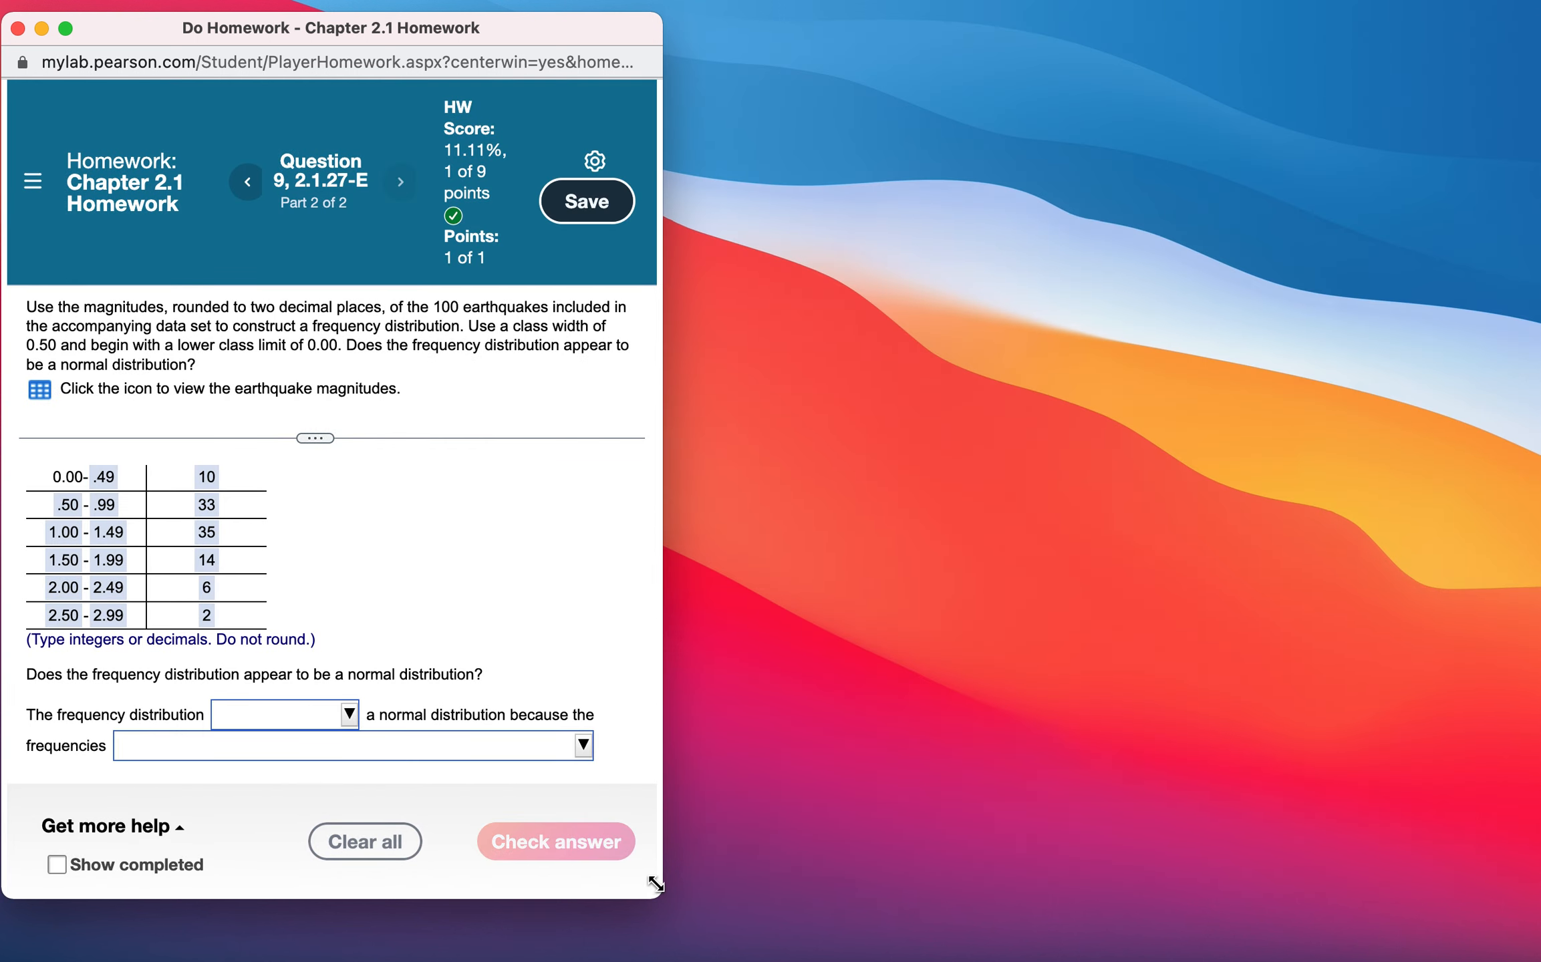
left_click_drag(660, 888, 1240, 887)
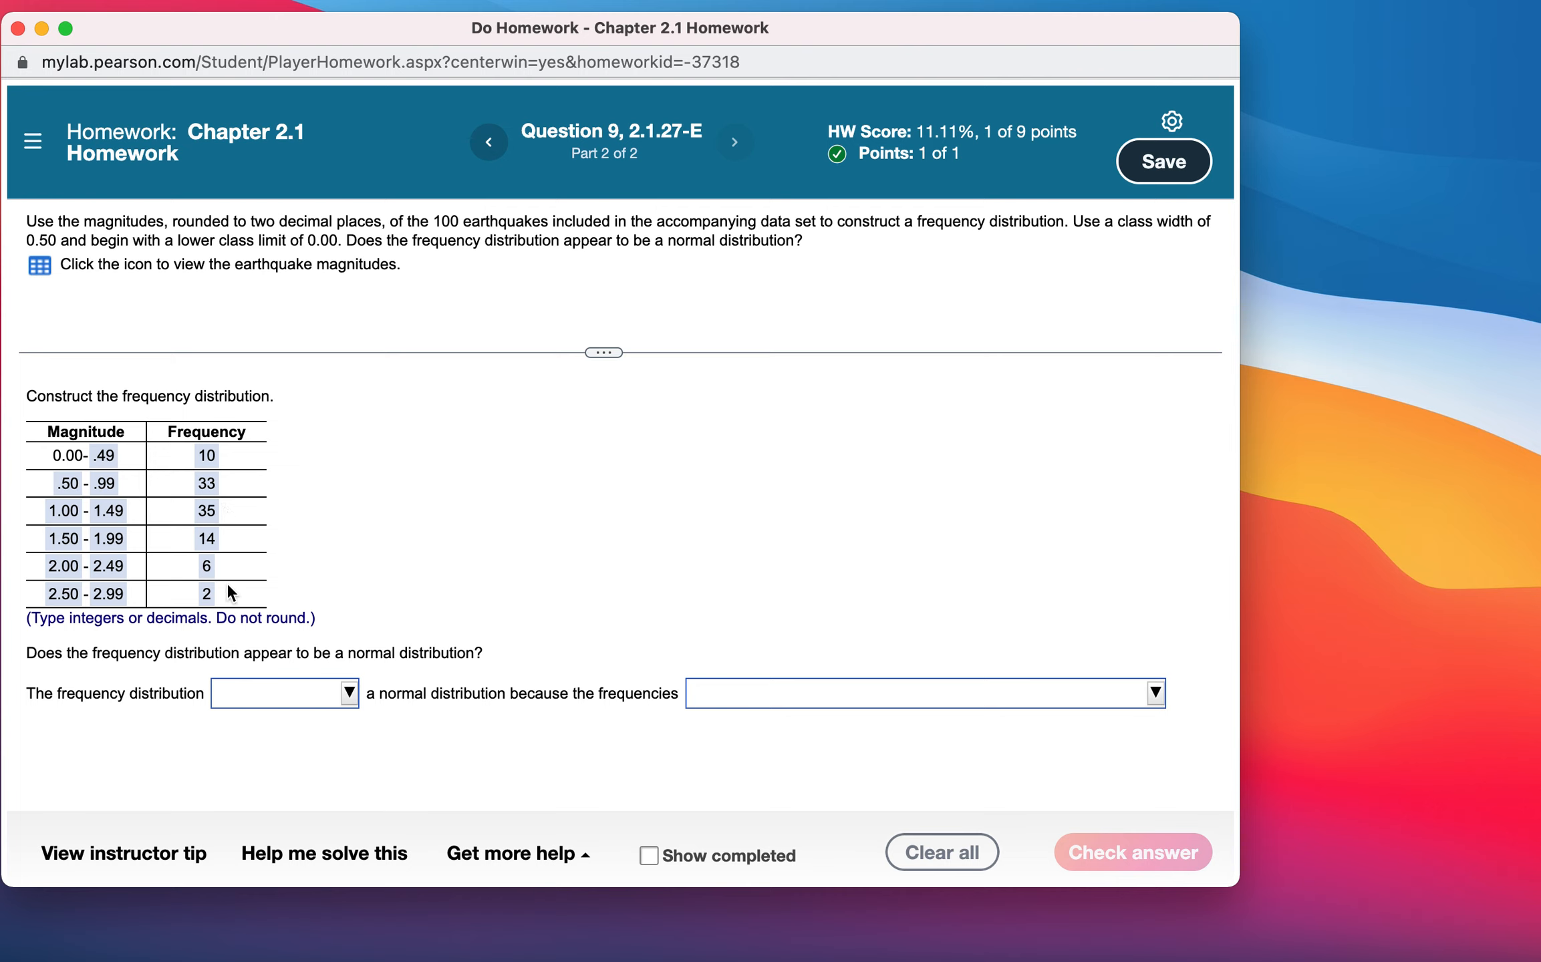
Answer that the distribution "could reasonably be" normal because frequencies "start low, increase, and then decrease, and are roughly symmetric", and submit the answer for checking
left_click(349, 695)
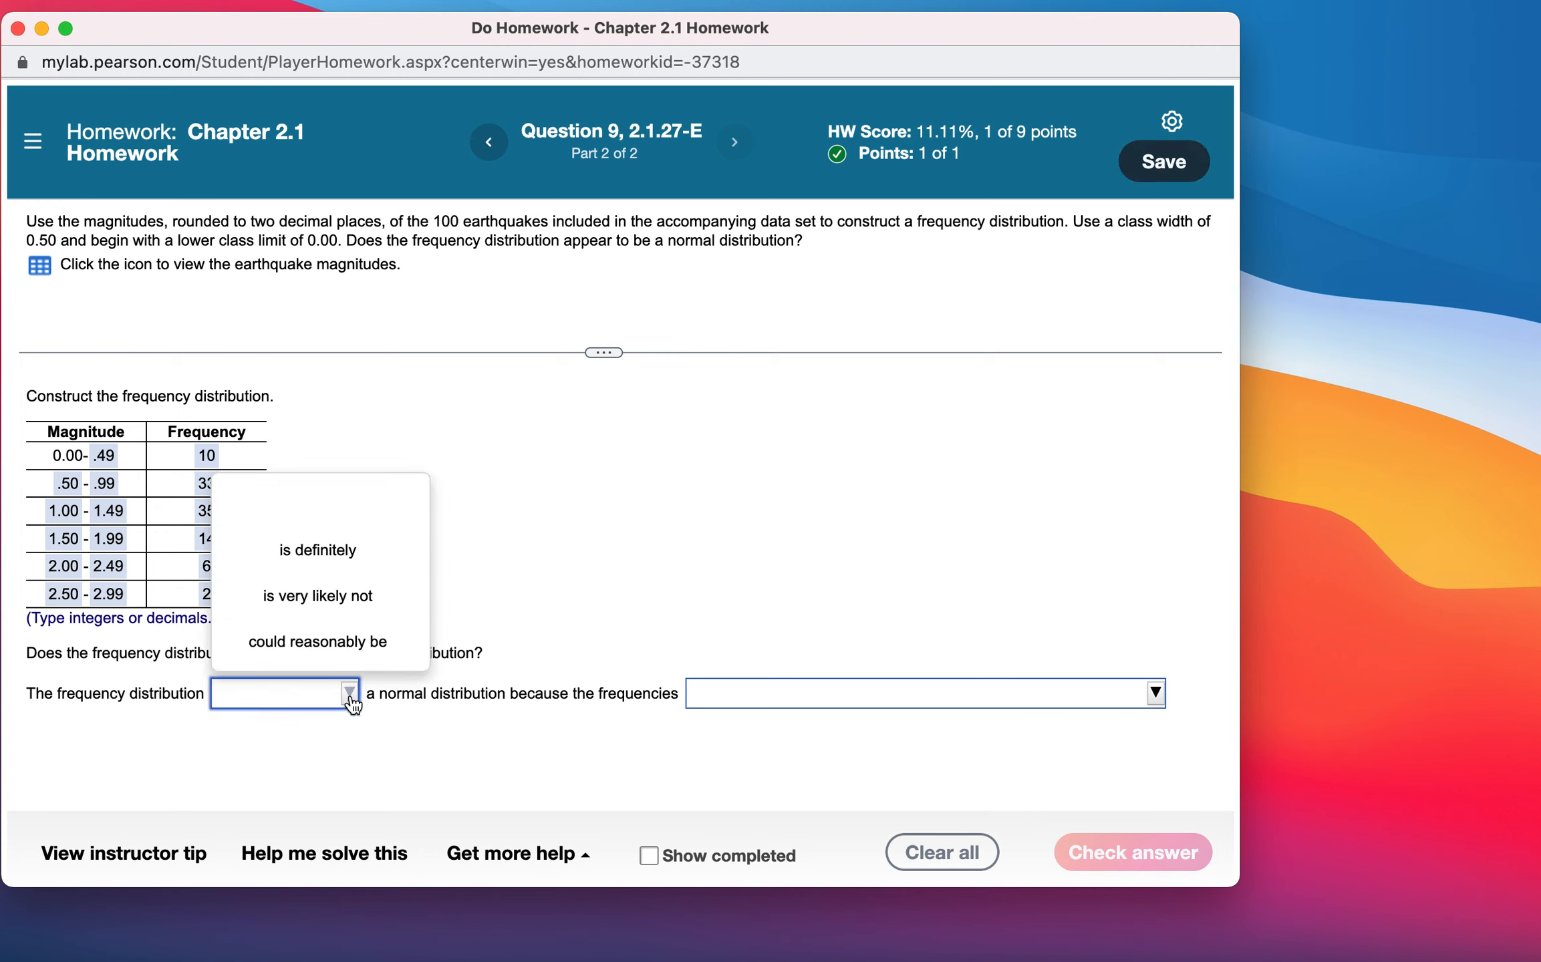
left_click(366, 654)
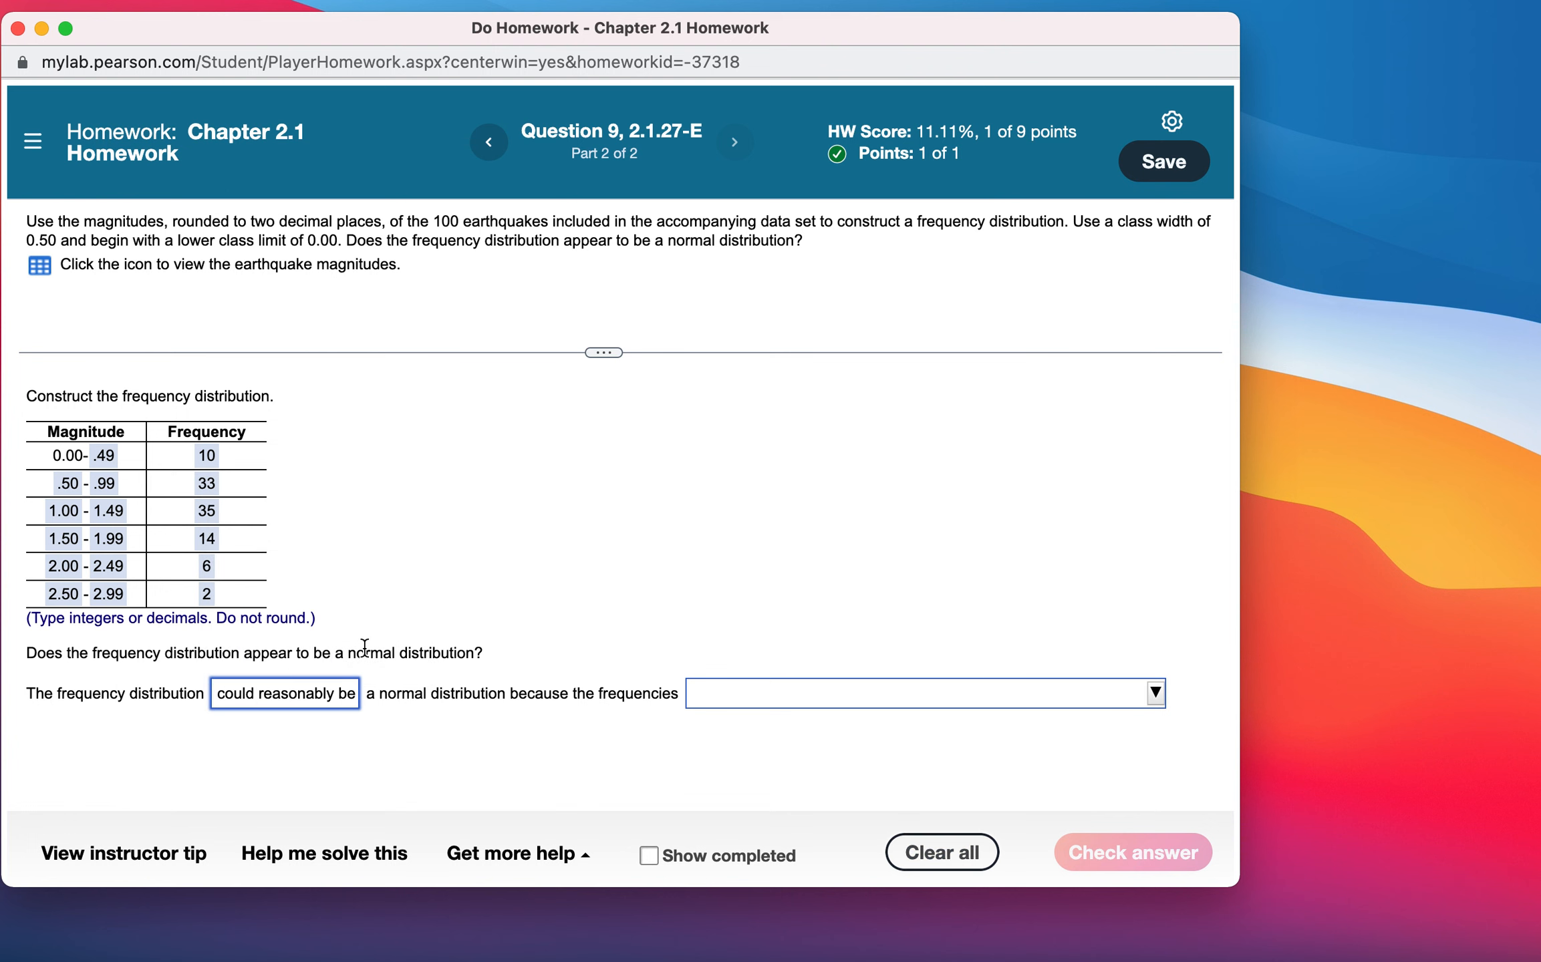
left_click(788, 706)
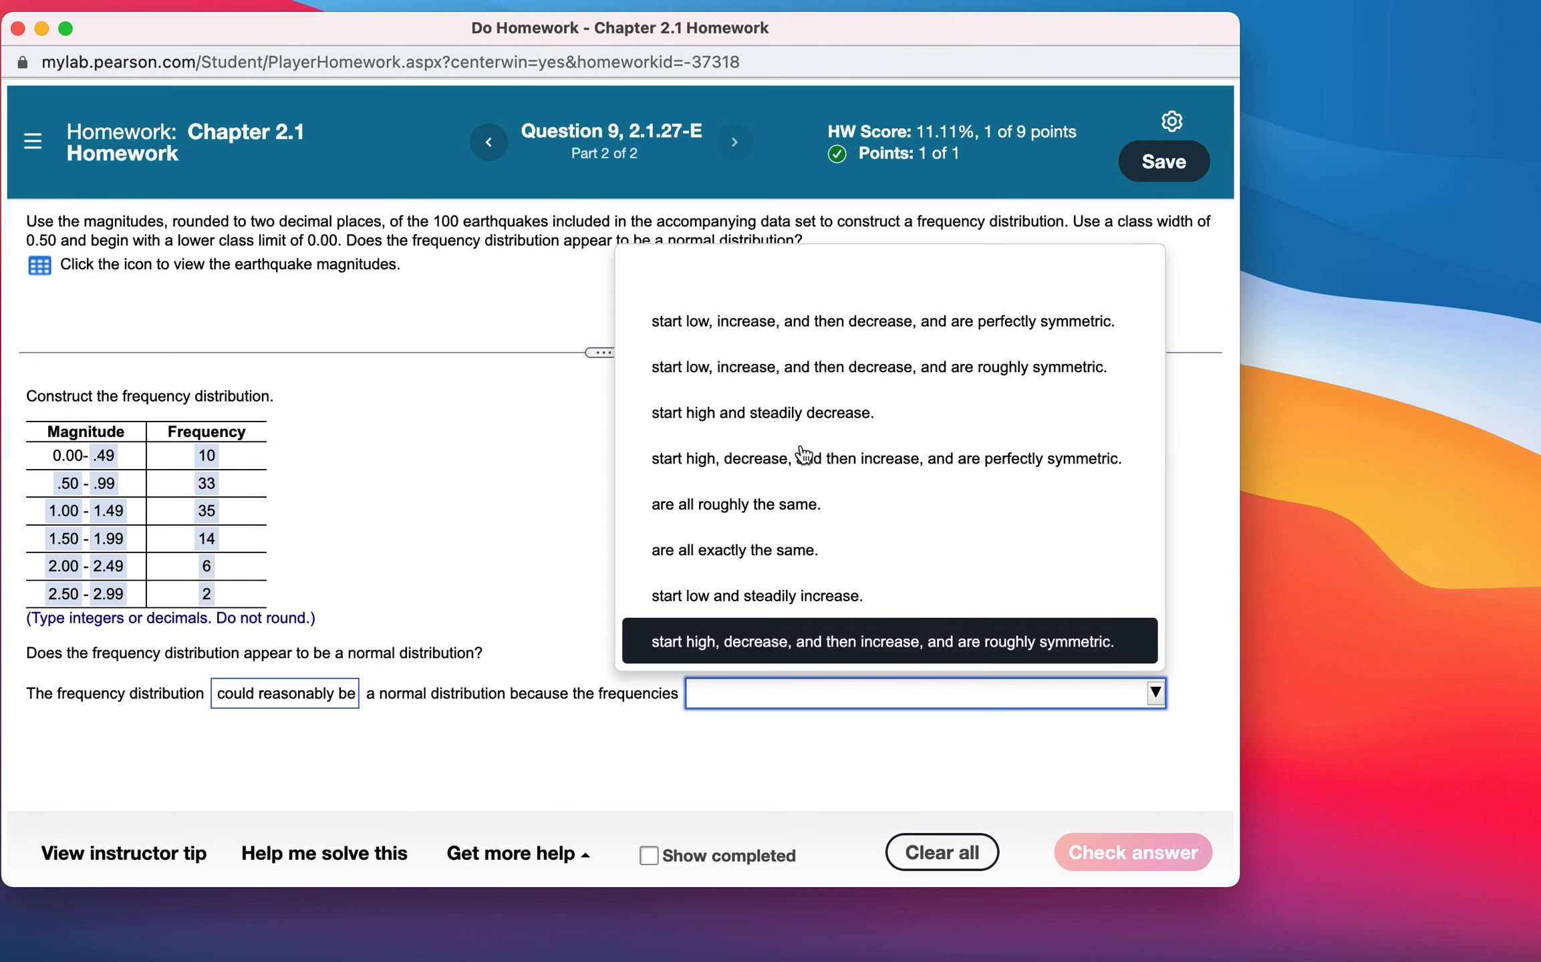
left_click(793, 365)
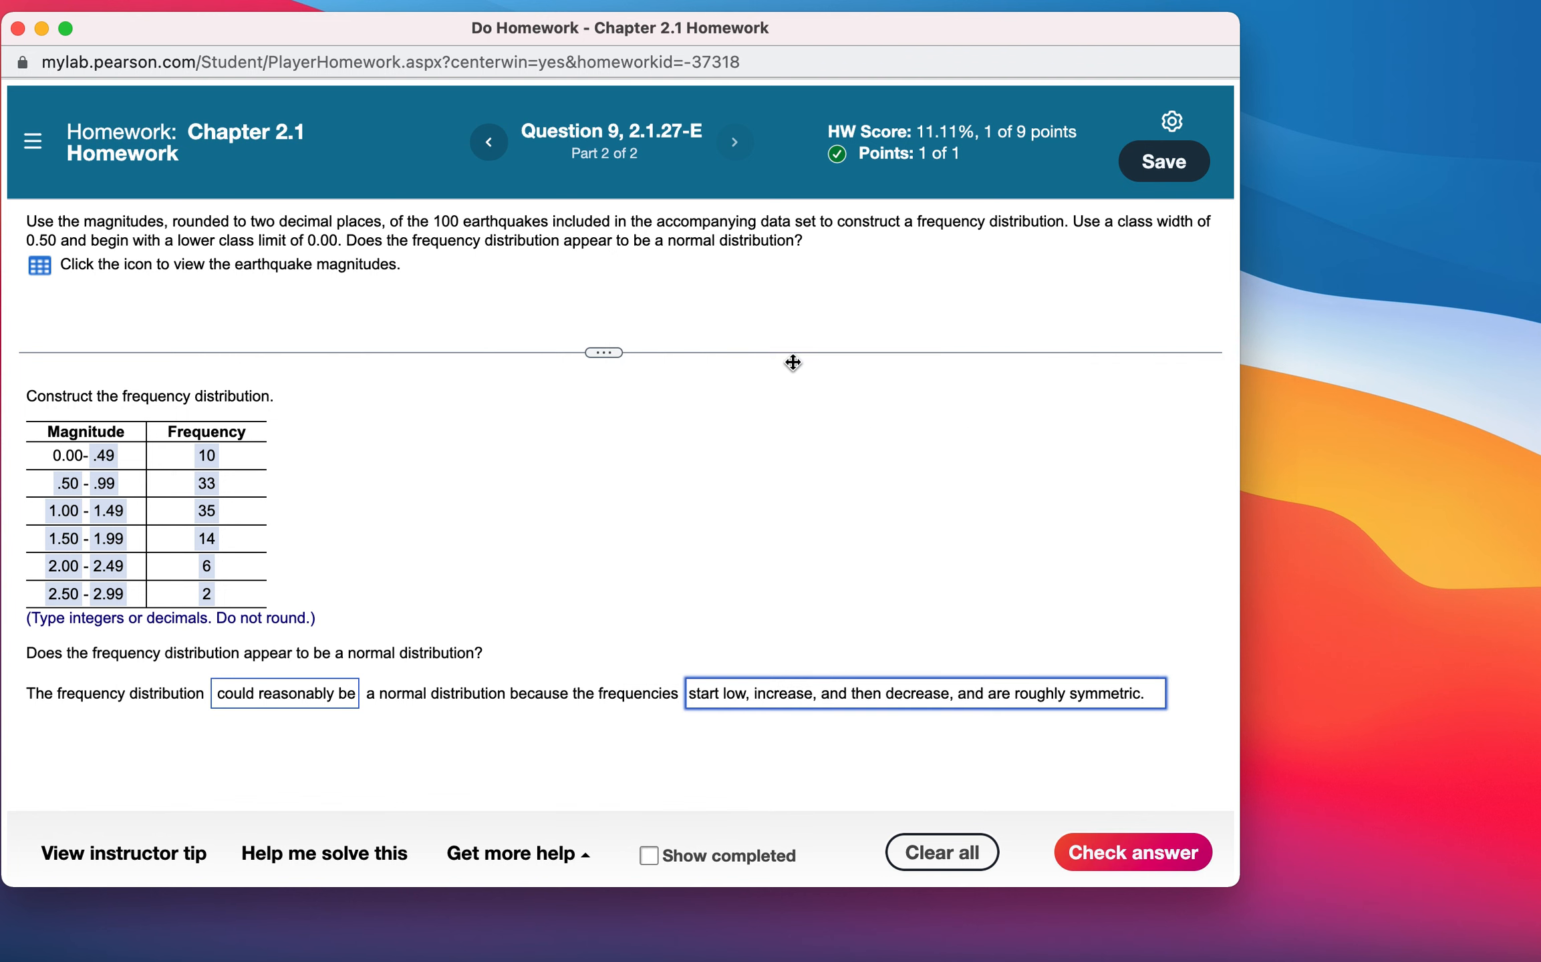
left_click(1131, 844)
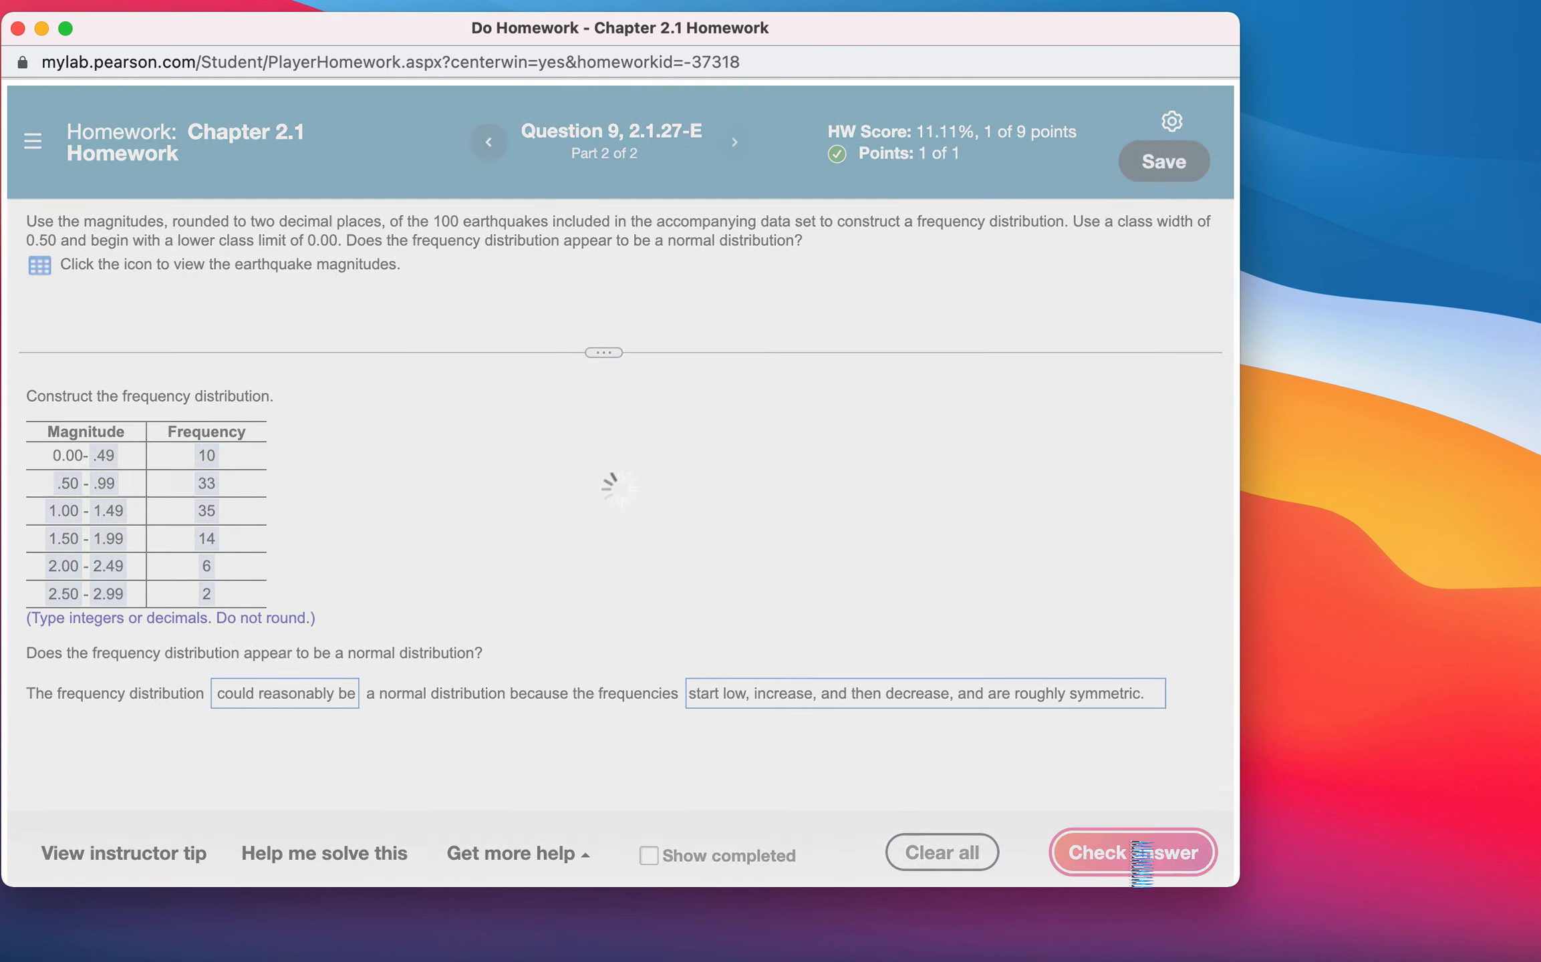
left_click(643, 532)
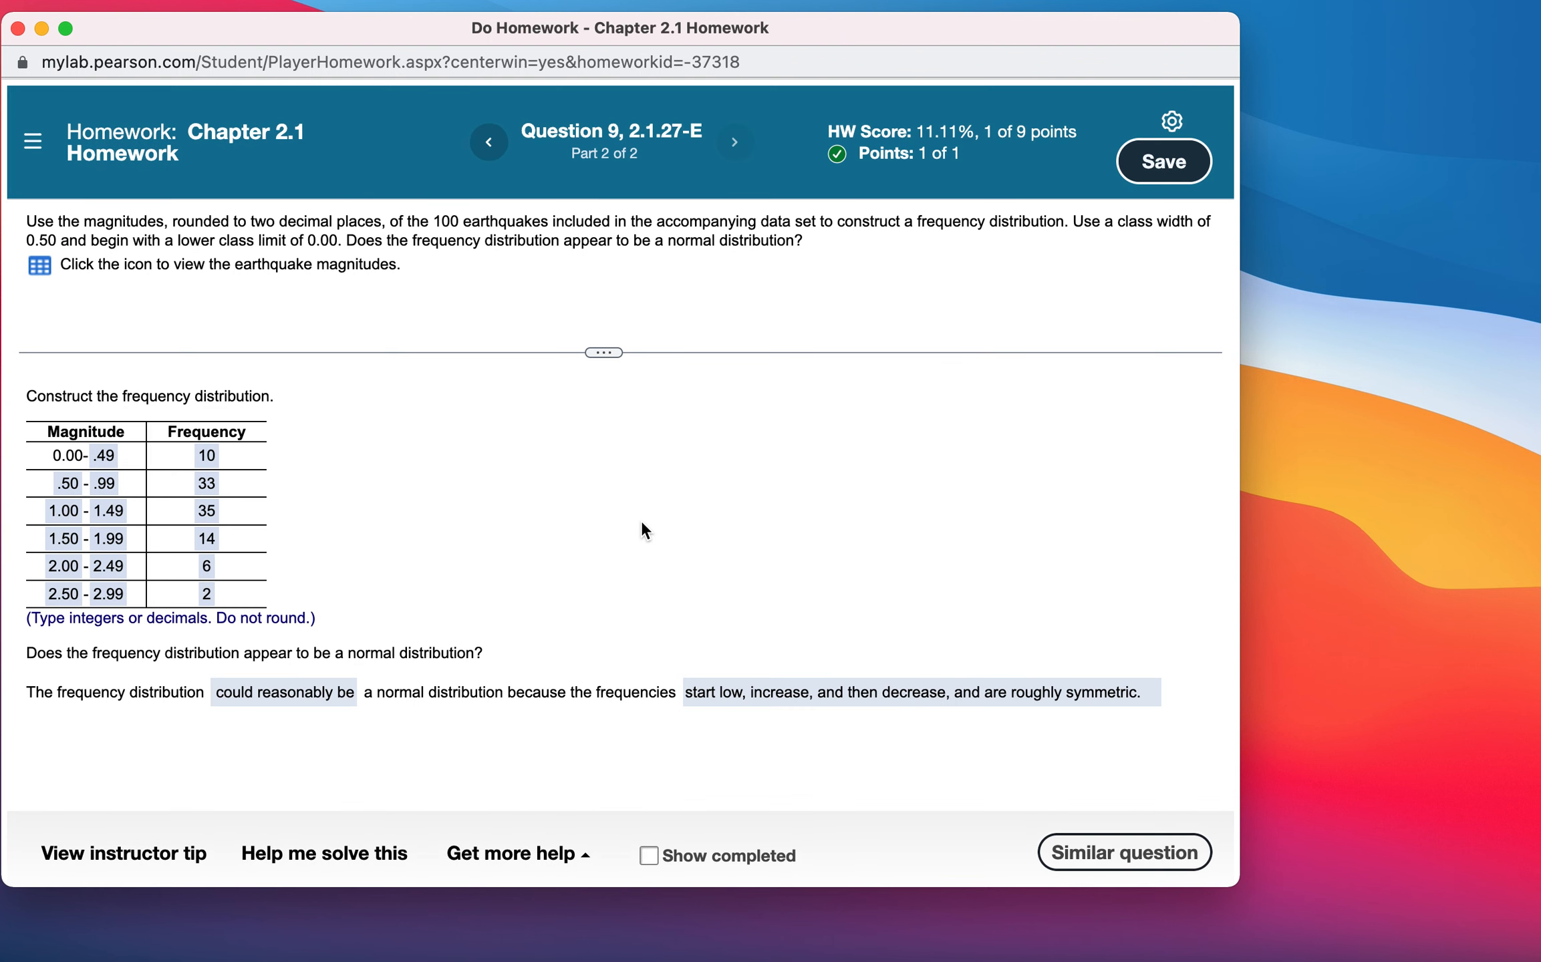